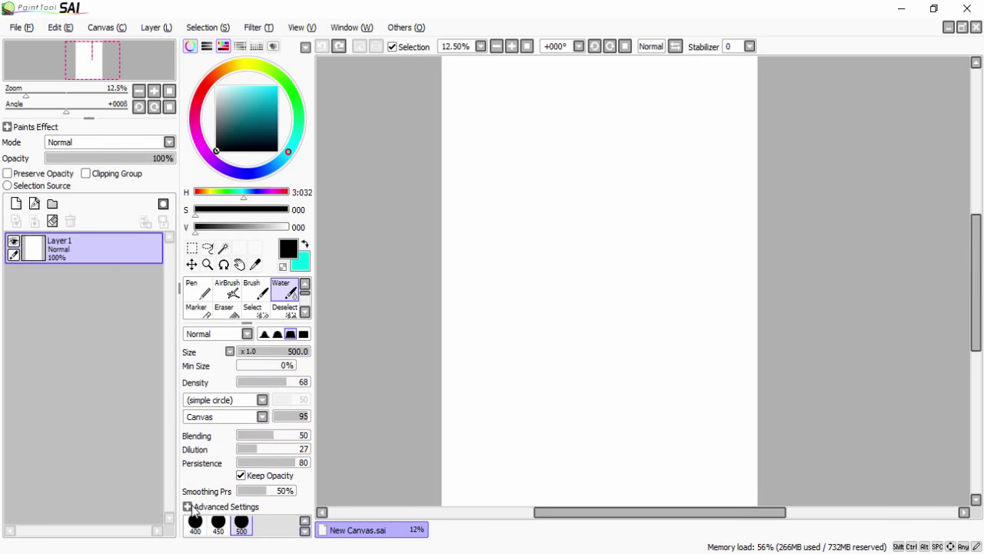
Paint soft black across the lower canvas with the Water brush at size 500, and blend bright blue along its upper edge.
mouse_move(472, 374)
mouse_down()
mouse_move(480, 405)
mouse_move(477, 454)
mouse_move(525, 402)
mouse_move(523, 419)
mouse_move(571, 437)
mouse_move(540, 423)
mouse_move(581, 400)
mouse_move(598, 432)
mouse_move(605, 405)
mouse_move(546, 411)
mouse_move(606, 408)
mouse_move(659, 381)
mouse_move(698, 381)
mouse_move(713, 352)
mouse_move(596, 396)
mouse_move(452, 393)
mouse_move(551, 371)
mouse_move(621, 385)
mouse_move(744, 263)
mouse_move(587, 399)
mouse_move(441, 478)
mouse_move(580, 402)
mouse_move(536, 446)
mouse_move(694, 457)
mouse_move(657, 442)
mouse_move(747, 481)
mouse_move(760, 384)
mouse_up()
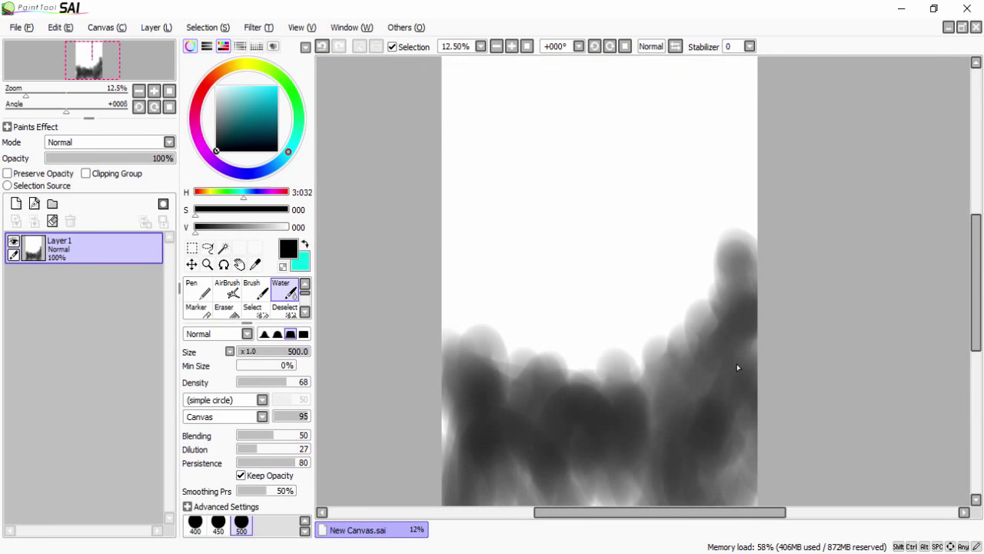
click(271, 166)
click(278, 86)
mouse_move(450, 361)
mouse_down()
mouse_move(488, 345)
mouse_move(615, 361)
mouse_move(644, 325)
mouse_move(725, 315)
mouse_move(763, 372)
mouse_up()
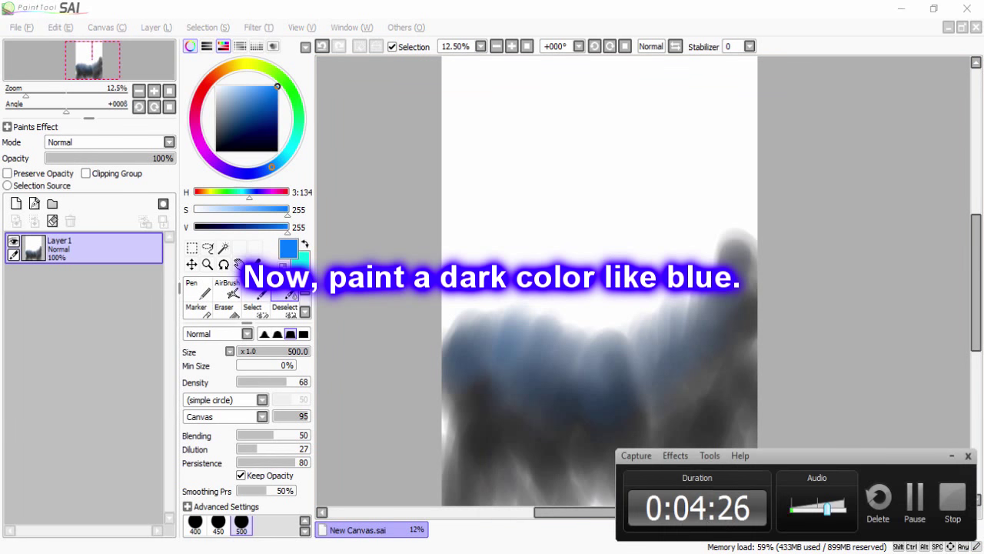
click(915, 500)
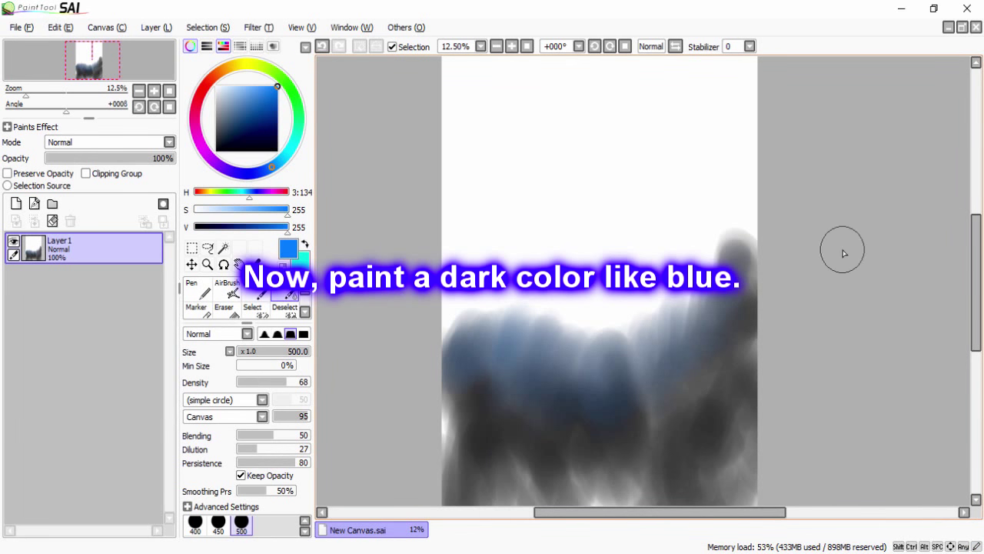
mouse_move(469, 317)
mouse_down()
mouse_move(511, 351)
mouse_move(536, 355)
mouse_move(572, 338)
mouse_move(668, 369)
mouse_move(788, 263)
mouse_move(465, 336)
mouse_move(458, 369)
mouse_move(471, 309)
mouse_move(459, 309)
mouse_move(488, 313)
mouse_move(526, 348)
mouse_move(676, 326)
mouse_move(671, 367)
mouse_up()
Paint a brighter light blue band above the darker blue area, rising along the canvas's right side.
drag(292, 147, 295, 177)
mouse_move(462, 264)
mouse_down()
mouse_move(524, 266)
mouse_move(580, 294)
mouse_move(643, 303)
mouse_move(681, 266)
mouse_move(701, 266)
mouse_move(736, 182)
mouse_move(517, 275)
mouse_move(496, 277)
mouse_move(452, 227)
mouse_move(438, 267)
mouse_move(507, 300)
mouse_move(546, 281)
mouse_move(555, 261)
mouse_move(676, 269)
mouse_up()
mouse_move(703, 236)
mouse_down()
mouse_move(748, 225)
mouse_move(716, 192)
mouse_up()
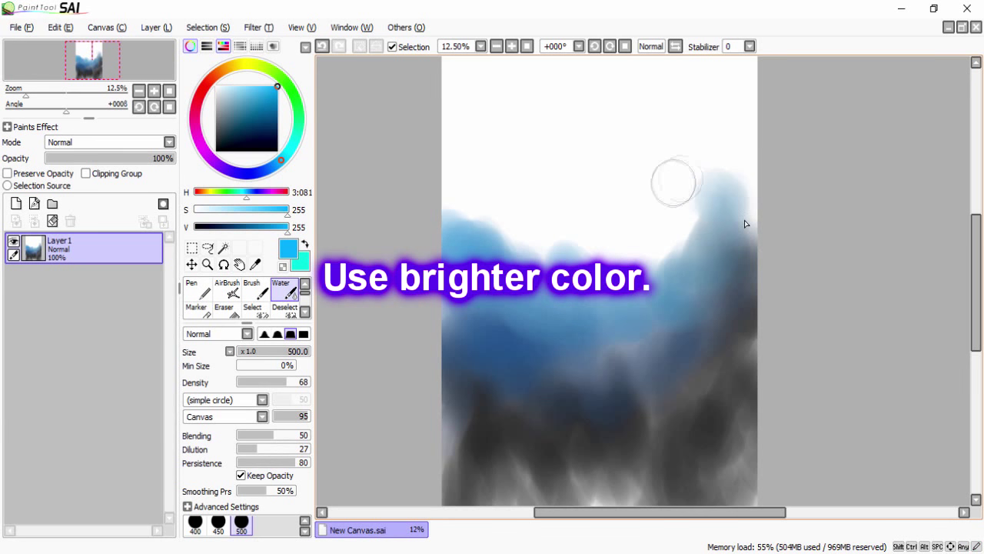
Paint a violet band across the canvas above the light blue, undoing the strokes that do not fit.
click(218, 163)
mouse_move(458, 208)
mouse_down()
mouse_move(499, 211)
mouse_move(473, 186)
mouse_move(498, 231)
mouse_move(552, 222)
mouse_move(603, 252)
mouse_move(601, 243)
mouse_move(626, 227)
mouse_move(572, 233)
mouse_move(613, 230)
mouse_up()
mouse_move(690, 273)
mouse_down()
mouse_move(664, 226)
mouse_move(690, 198)
mouse_move(732, 235)
mouse_move(705, 189)
mouse_move(754, 223)
mouse_up()
mouse_move(431, 196)
mouse_down()
mouse_move(470, 219)
mouse_move(569, 245)
mouse_move(568, 154)
mouse_up()
key(ctrl+z)
key(ctrl+z)
key(ctrl+z)
mouse_move(552, 224)
mouse_down()
mouse_move(616, 231)
mouse_move(706, 221)
mouse_move(662, 196)
mouse_move(761, 179)
mouse_up()
mouse_move(462, 191)
mouse_down()
mouse_move(430, 139)
mouse_move(457, 164)
mouse_move(494, 178)
mouse_move(527, 226)
mouse_move(581, 218)
mouse_up()
key(ctrl+z)
Paint a saturated magenta band above the violet and extend it up the canvas's left side.
click(217, 131)
click(198, 136)
click(277, 87)
mouse_move(454, 150)
mouse_down()
mouse_move(492, 185)
mouse_move(569, 184)
mouse_move(707, 158)
mouse_move(763, 162)
mouse_up()
key(ctrl+z)
mouse_move(476, 184)
mouse_down()
mouse_move(624, 196)
mouse_move(701, 158)
mouse_move(753, 165)
mouse_up()
mouse_move(483, 173)
mouse_down()
mouse_move(474, 215)
mouse_move(569, 188)
mouse_move(507, 158)
mouse_move(669, 213)
mouse_move(662, 177)
mouse_move(757, 131)
mouse_move(528, 136)
mouse_move(676, 102)
mouse_up()
mouse_move(499, 85)
mouse_down()
mouse_move(510, 93)
mouse_move(483, 66)
mouse_move(482, 103)
mouse_move(641, 163)
mouse_up()
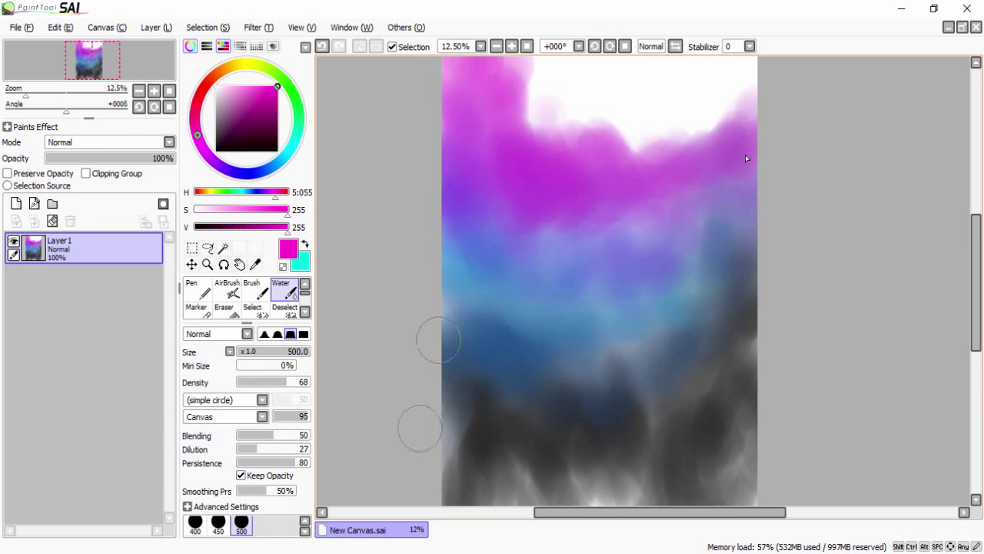
Fill the remaining white area at the top of the canvas with softer pink, saturation 120 and value 231.
drag(261, 86, 246, 90)
mouse_move(530, 127)
mouse_down()
mouse_move(577, 129)
mouse_move(639, 166)
mouse_move(677, 127)
mouse_move(703, 132)
mouse_move(716, 115)
mouse_move(708, 84)
mouse_move(555, 110)
mouse_move(660, 115)
mouse_move(668, 139)
mouse_up()
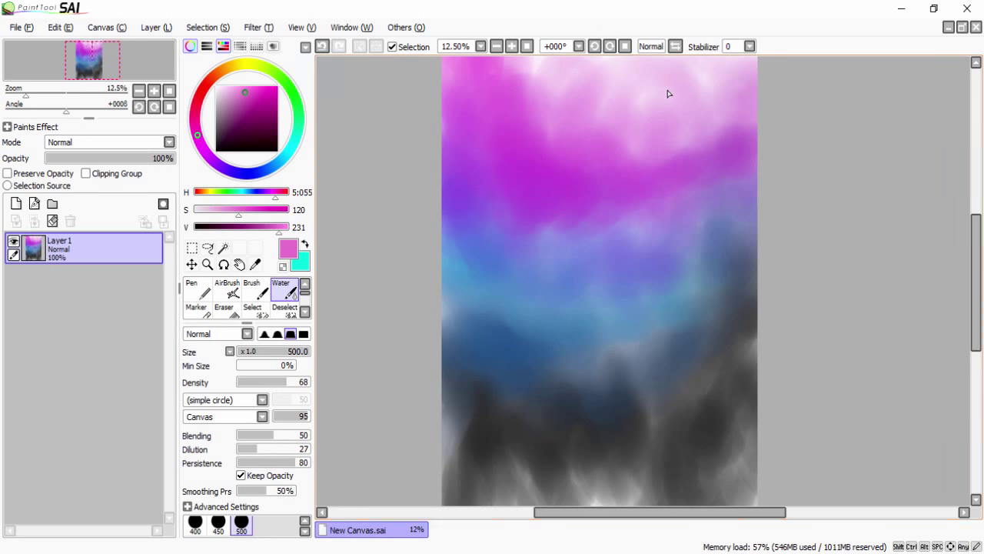
drag(571, 80, 776, 105)
Mix darker magenta shadows into the pink and magenta area near the top of the canvas.
mouse_move(485, 158)
mouse_down()
mouse_move(496, 76)
mouse_move(504, 71)
mouse_move(539, 107)
mouse_move(530, 122)
mouse_up()
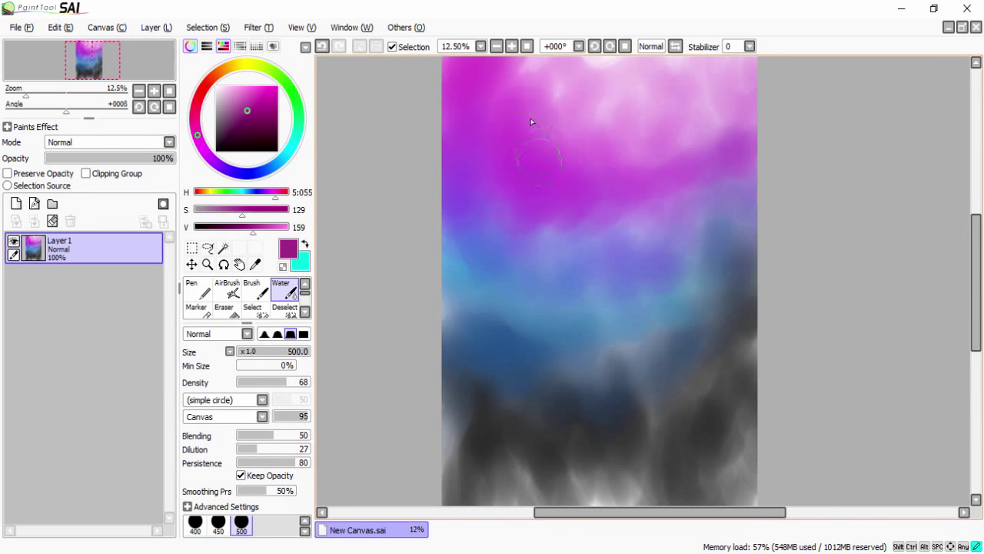
click(242, 121)
mouse_move(613, 159)
mouse_down()
mouse_move(708, 125)
mouse_move(763, 126)
mouse_move(660, 171)
mouse_move(715, 135)
mouse_move(776, 134)
mouse_move(581, 143)
mouse_move(553, 93)
mouse_move(662, 200)
mouse_move(629, 199)
mouse_move(616, 179)
mouse_move(790, 187)
mouse_move(537, 163)
mouse_move(646, 121)
mouse_move(646, 142)
mouse_move(841, 113)
mouse_up()
Blend dark blue shadows, saturation 105 and value 108, into the transition between the magenta and blue bands.
click(242, 174)
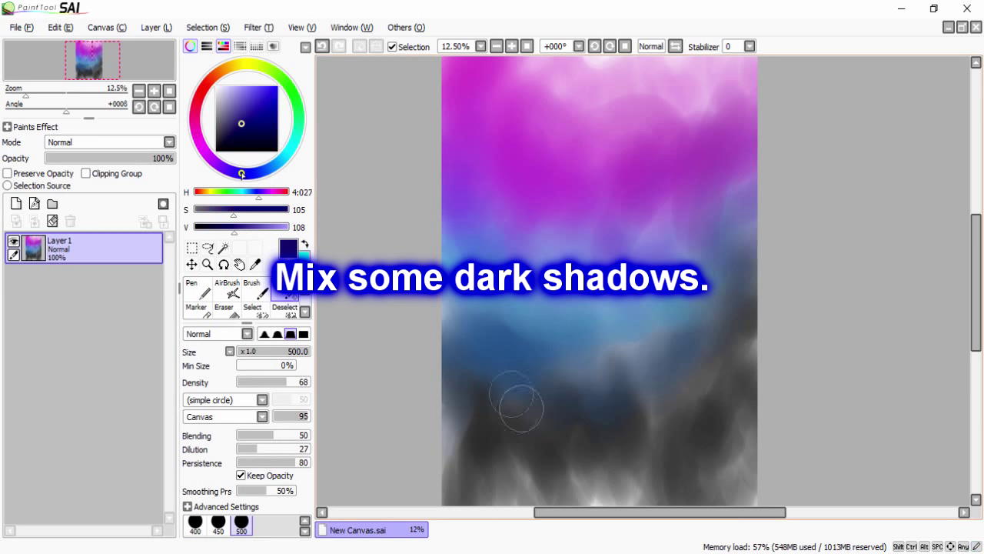
drag(431, 332, 434, 304)
key(ctrl+z)
mouse_move(449, 239)
mouse_down()
mouse_move(523, 228)
mouse_move(551, 240)
mouse_move(608, 227)
mouse_move(497, 197)
mouse_move(658, 234)
mouse_move(767, 159)
mouse_up()
mouse_move(477, 206)
mouse_down()
mouse_move(573, 227)
mouse_move(655, 221)
mouse_up()
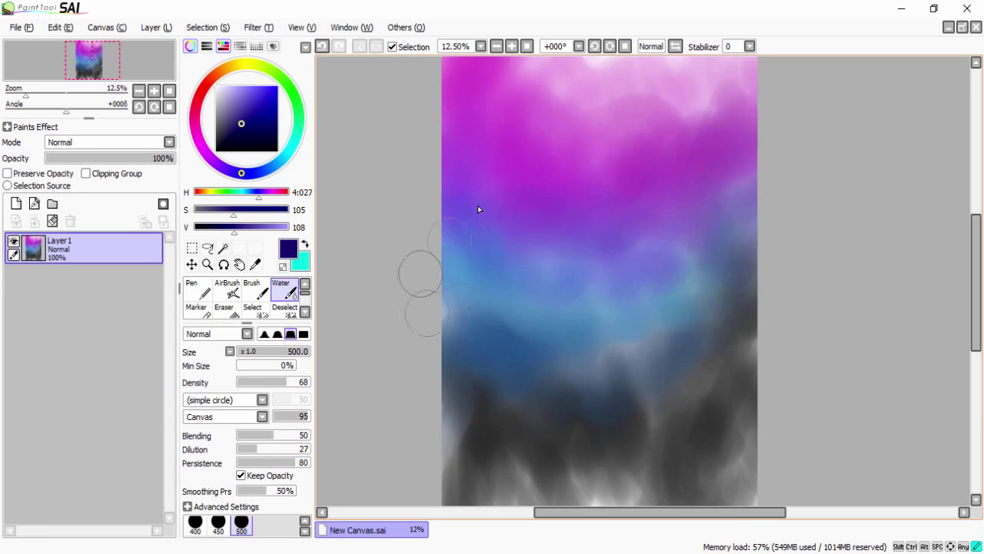
mouse_move(629, 260)
mouse_down()
mouse_move(729, 224)
mouse_move(768, 190)
mouse_move(799, 213)
mouse_up()
Blend dark teal shading across the border between the blue band and the black area.
click(285, 156)
mouse_move(448, 342)
mouse_down()
mouse_move(545, 355)
mouse_move(632, 389)
mouse_move(755, 297)
mouse_move(679, 395)
mouse_move(422, 348)
mouse_move(450, 449)
mouse_move(528, 488)
mouse_move(606, 473)
mouse_move(639, 488)
mouse_move(637, 476)
mouse_move(701, 465)
mouse_move(792, 419)
mouse_up()
key(ctrl+z)
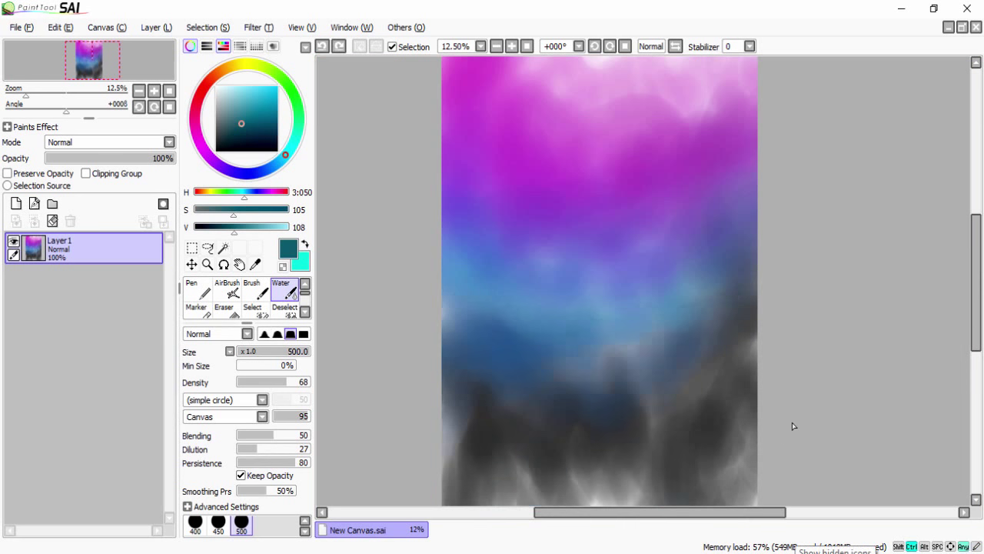
mouse_move(596, 338)
mouse_down()
mouse_move(714, 316)
mouse_move(736, 285)
mouse_up()
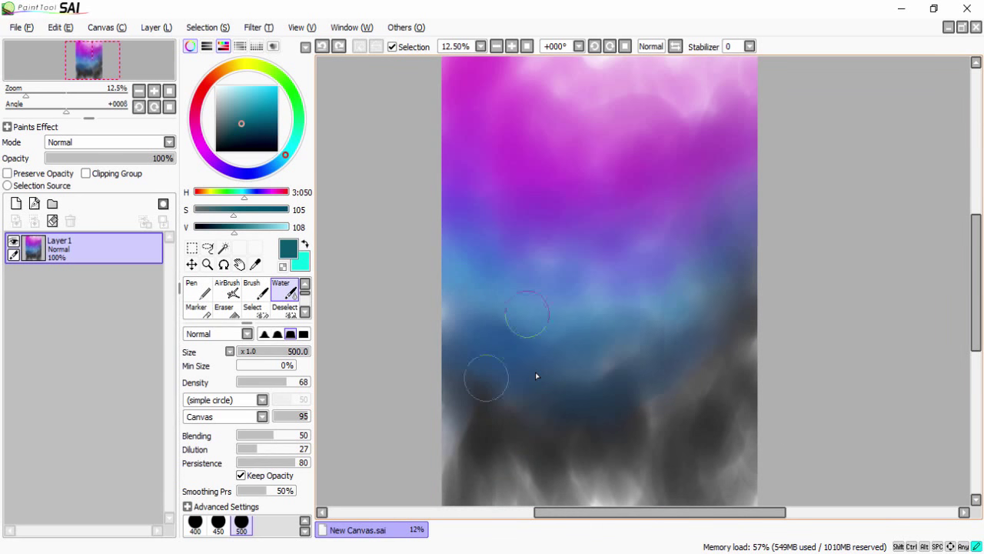
mouse_move(496, 350)
mouse_down()
mouse_move(614, 328)
mouse_move(769, 341)
mouse_up()
Blend dark navy over the grey and black area at the bottom of the canvas, covering the white streaks.
click(286, 158)
drag(286, 158, 271, 186)
mouse_move(492, 489)
mouse_down()
mouse_move(456, 455)
mouse_move(483, 449)
mouse_move(564, 490)
mouse_move(609, 486)
mouse_move(696, 445)
mouse_move(758, 482)
mouse_move(511, 404)
mouse_move(479, 455)
mouse_move(434, 409)
mouse_move(664, 454)
mouse_move(764, 428)
mouse_up()
mouse_move(531, 401)
mouse_down()
mouse_move(641, 428)
mouse_move(782, 321)
mouse_up()
mouse_move(492, 373)
mouse_down()
mouse_move(576, 468)
mouse_move(754, 374)
mouse_up()
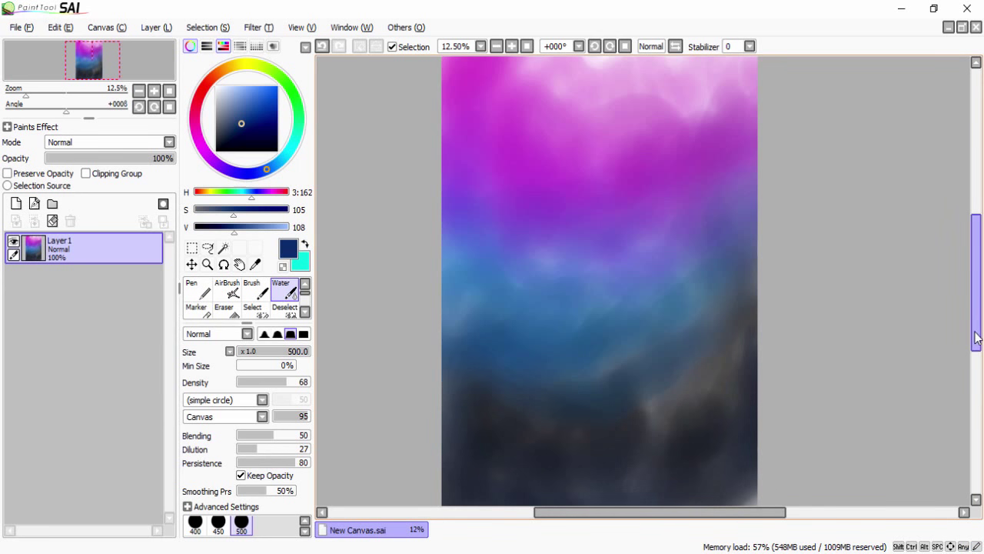
Darken the top edge of the painting with black strokes blended into the magenta.
drag(976, 265, 975, 230)
click(216, 151)
mouse_move(613, 153)
mouse_down()
mouse_move(682, 162)
mouse_move(753, 159)
mouse_up()
mouse_move(538, 171)
mouse_down()
mouse_move(661, 165)
mouse_move(744, 184)
mouse_up()
mouse_move(454, 161)
mouse_down()
mouse_move(609, 186)
mouse_move(715, 198)
mouse_move(700, 200)
mouse_move(731, 189)
mouse_move(706, 195)
mouse_move(746, 223)
mouse_move(499, 176)
mouse_move(437, 188)
mouse_move(454, 220)
mouse_move(503, 141)
mouse_move(566, 145)
mouse_move(551, 165)
mouse_move(575, 227)
mouse_move(731, 163)
mouse_up()
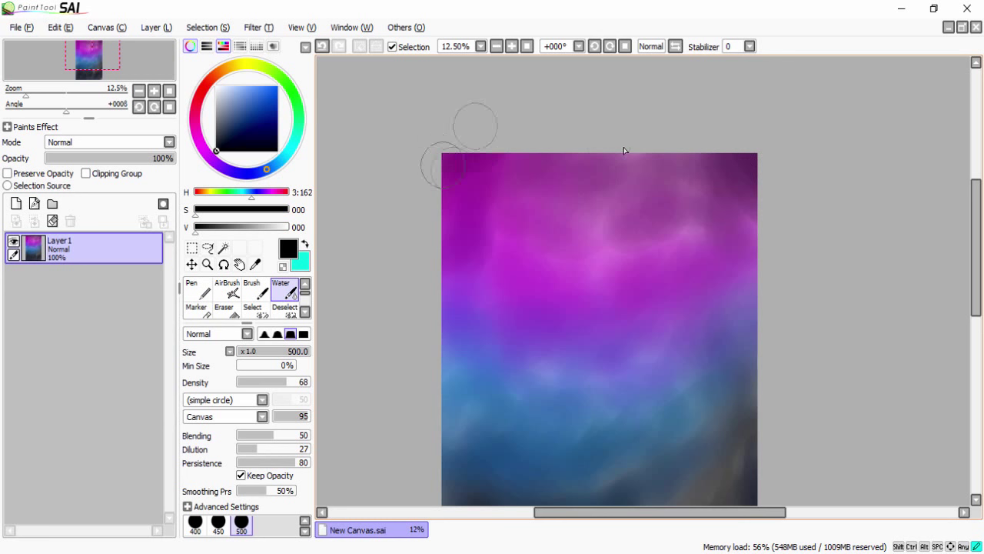
drag(477, 163, 707, 198)
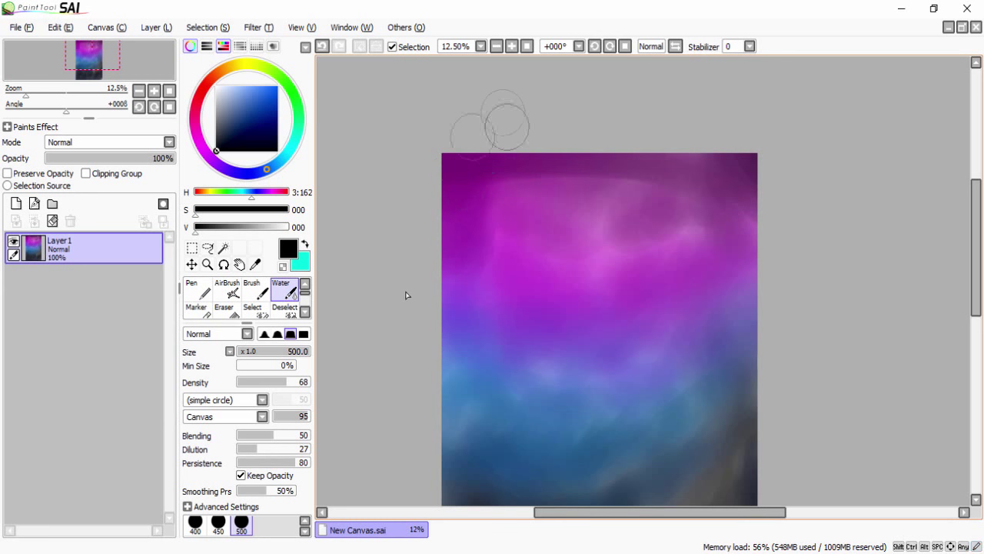
Darken the painting's side edges with black and its upper corners with navy, saturation 180 and value 105.
mouse_move(458, 206)
mouse_down()
mouse_move(446, 431)
mouse_move(465, 254)
mouse_move(465, 477)
mouse_up()
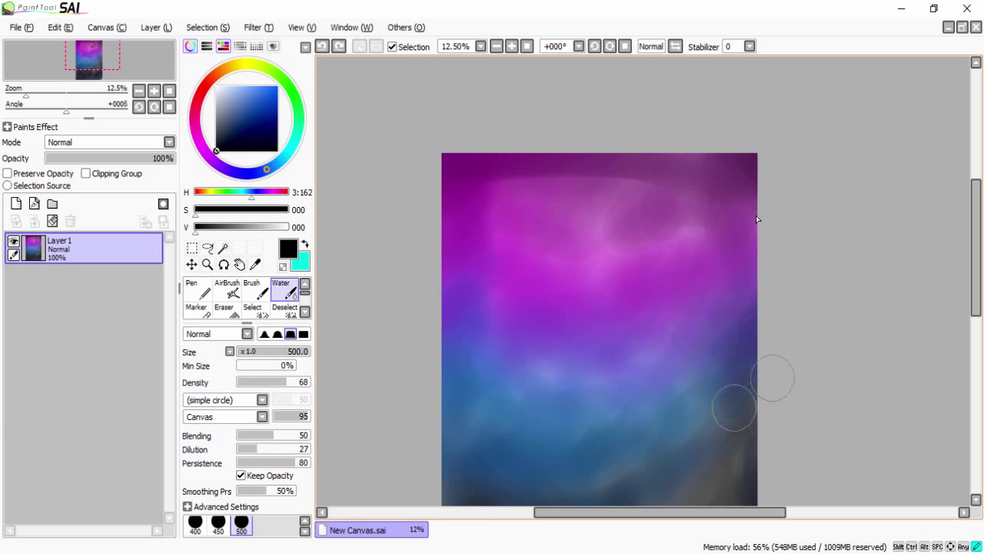
key(ctrl+z)
scroll(600, 331, down, 3)
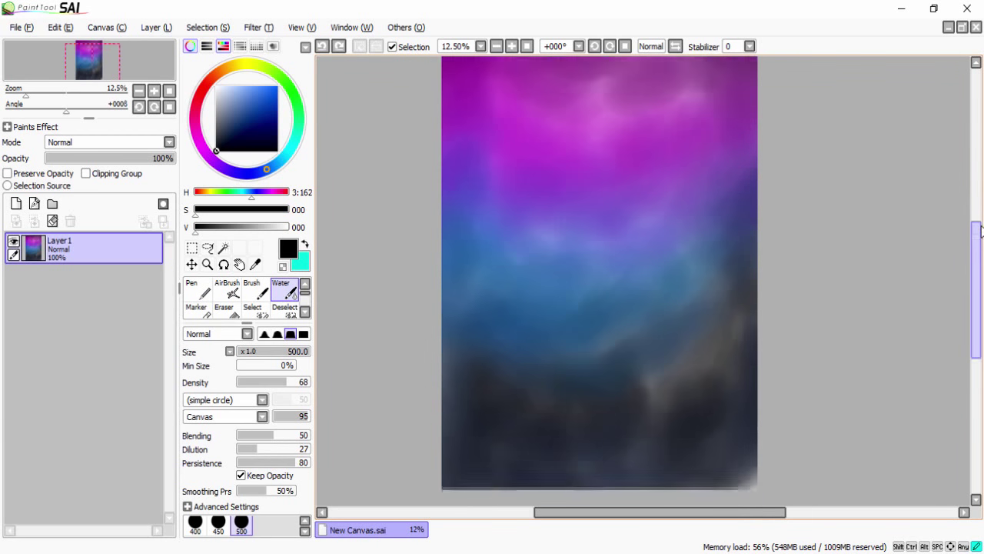
click(258, 129)
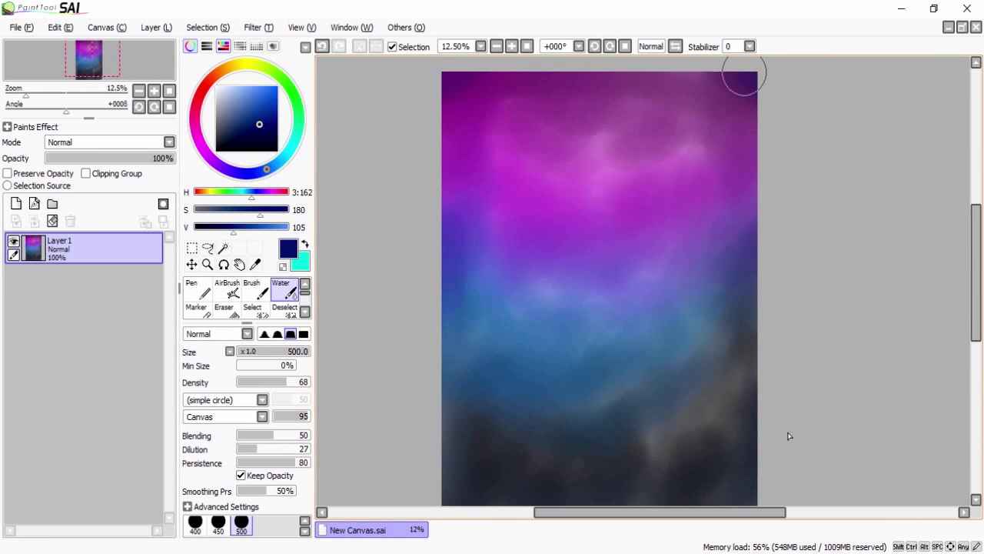
Soften the streaks in the painted background with the Blur brush at size 500.
click(246, 334)
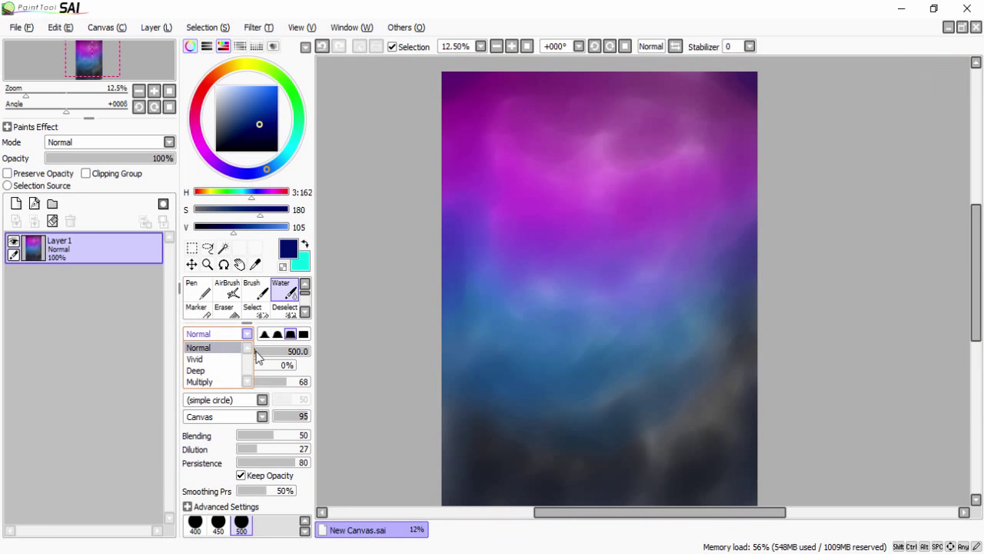
click(257, 355)
drag(247, 323, 247, 427)
click(283, 337)
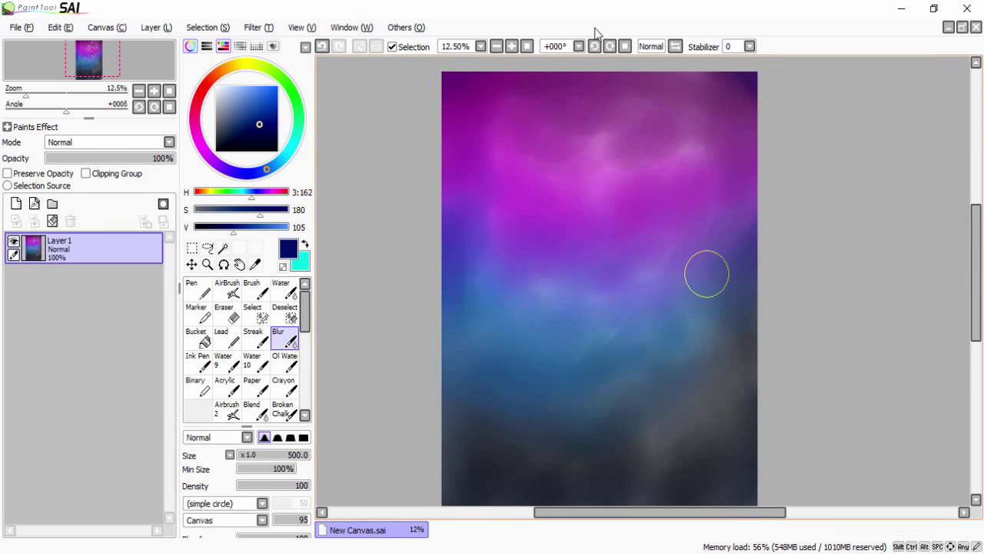
click(120, 236)
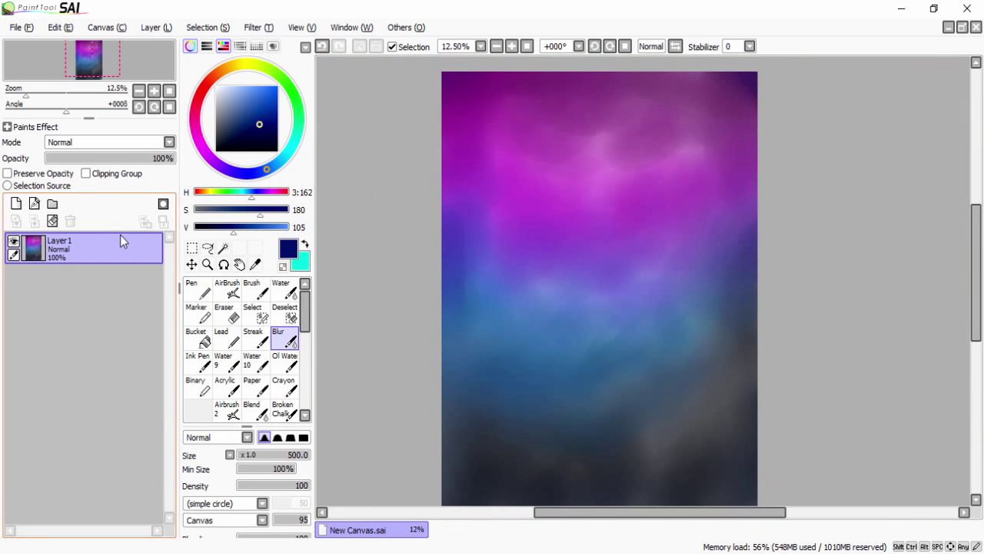
Add a new layer above the painted background and choose the Speckle brush, undoing the test stroke.
click(15, 205)
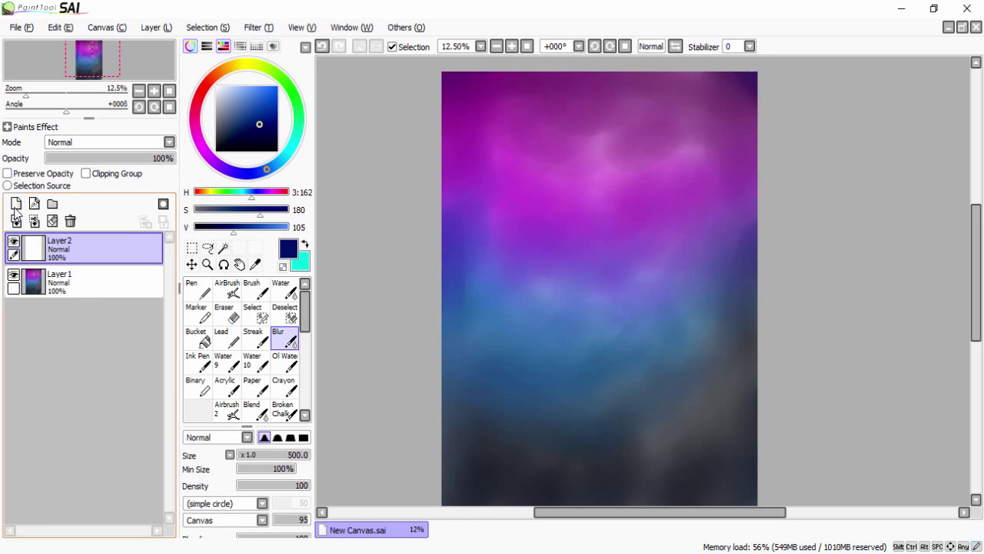
click(226, 361)
click(257, 313)
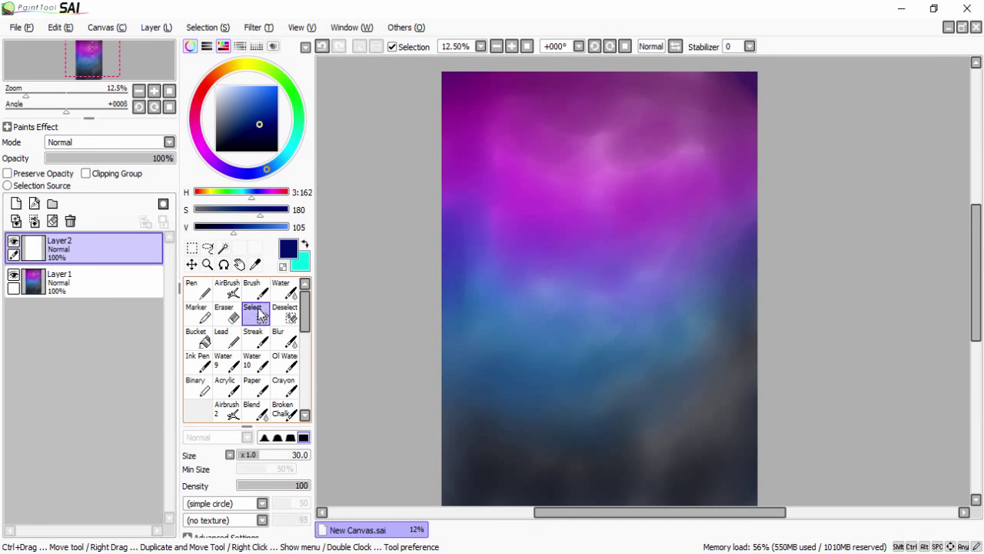
click(253, 334)
scroll(255, 342, down, 5)
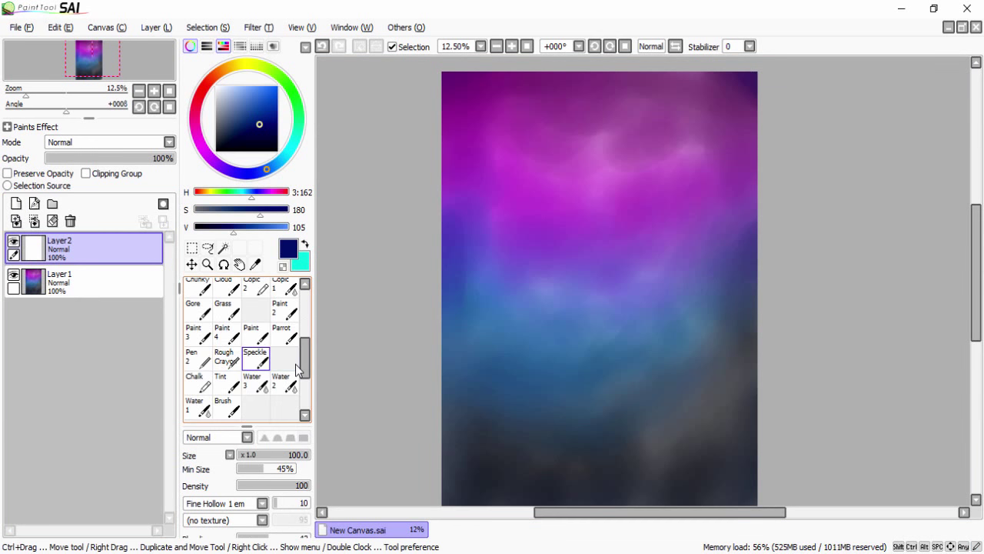
click(260, 358)
mouse_move(528, 240)
mouse_down()
mouse_move(514, 301)
mouse_move(559, 313)
mouse_up()
key(ctrl+z)
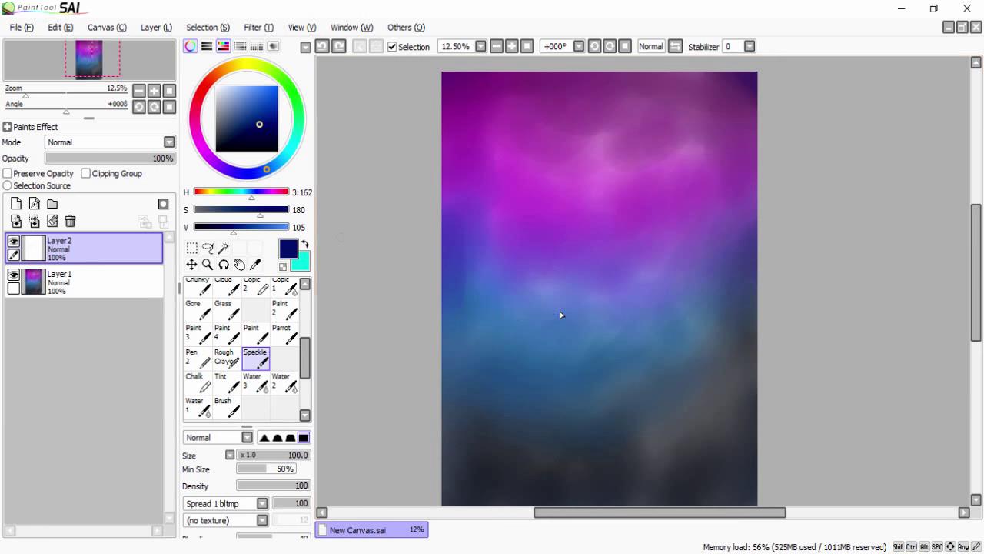
Set the brush color to white and the Speckle brush size to 500.
drag(240, 104, 149, 41)
drag(627, 203, 663, 209)
drag(254, 425, 254, 295)
click(242, 523)
drag(607, 143, 696, 170)
mouse_move(603, 194)
mouse_down()
mouse_move(632, 136)
mouse_move(592, 154)
mouse_move(692, 181)
mouse_move(674, 190)
mouse_up()
key(ctrl+z)
click(108, 141)
click(65, 196)
key(ctrl+z)
key(ctrl+z)
key(ctrl+z)
key(ctrl+z)
mouse_move(615, 165)
mouse_down()
mouse_move(646, 142)
mouse_move(688, 169)
mouse_up()
key(ctrl+z)
key(ctrl+z)
Set the blending mode of Layer2 to Luminosity.
click(134, 143)
click(66, 201)
mouse_move(565, 153)
mouse_down()
mouse_move(615, 150)
mouse_move(662, 165)
mouse_move(711, 216)
mouse_move(608, 138)
mouse_move(692, 177)
mouse_move(692, 138)
mouse_move(718, 161)
mouse_up()
mouse_move(715, 254)
mouse_down()
mouse_move(608, 323)
mouse_move(507, 323)
mouse_move(653, 331)
mouse_up()
drag(725, 270, 709, 306)
mouse_move(524, 198)
mouse_down()
mouse_move(506, 233)
mouse_move(565, 230)
mouse_up()
key(ctrl+z)
key(ctrl+z)
mouse_move(462, 137)
mouse_down()
mouse_move(474, 180)
mouse_move(554, 123)
mouse_move(600, 116)
mouse_move(540, 152)
mouse_move(466, 223)
mouse_move(459, 257)
mouse_up()
key(ctrl+z)
key(ctrl+z)
key(ctrl+z)
key(ctrl+z)
key(ctrl+z)
key(ctrl+z)
key(ctrl+z)
key(ctrl+z)
key(ctrl+z)
Paint glowing white speckled clouds on the upper right, middle left and middle right of the background.
mouse_move(592, 159)
mouse_down()
mouse_move(628, 123)
mouse_move(699, 107)
mouse_move(715, 130)
mouse_move(758, 138)
mouse_up()
mouse_move(561, 154)
mouse_down()
mouse_move(653, 149)
mouse_move(578, 176)
mouse_move(510, 224)
mouse_move(476, 226)
mouse_move(539, 339)
mouse_move(543, 276)
mouse_move(549, 315)
mouse_up()
mouse_move(684, 262)
mouse_down()
mouse_move(714, 252)
mouse_move(701, 305)
mouse_move(646, 391)
mouse_up()
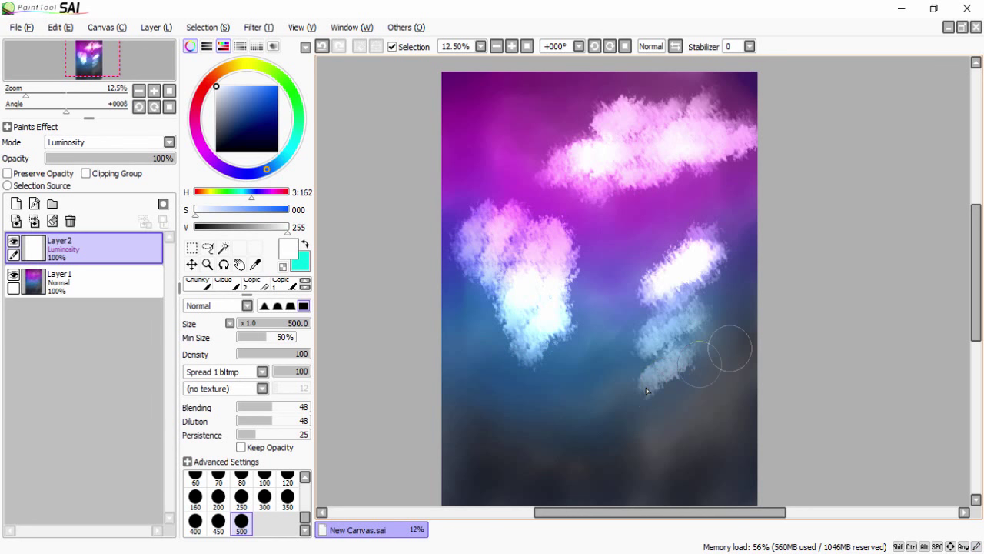
Enlarge and brighten the middle-right cloud and add a small speckled dab between the two lower clouds.
mouse_move(629, 302)
mouse_down()
mouse_move(668, 270)
mouse_move(716, 253)
mouse_move(718, 229)
mouse_up()
key(ctrl+z)
click(605, 264)
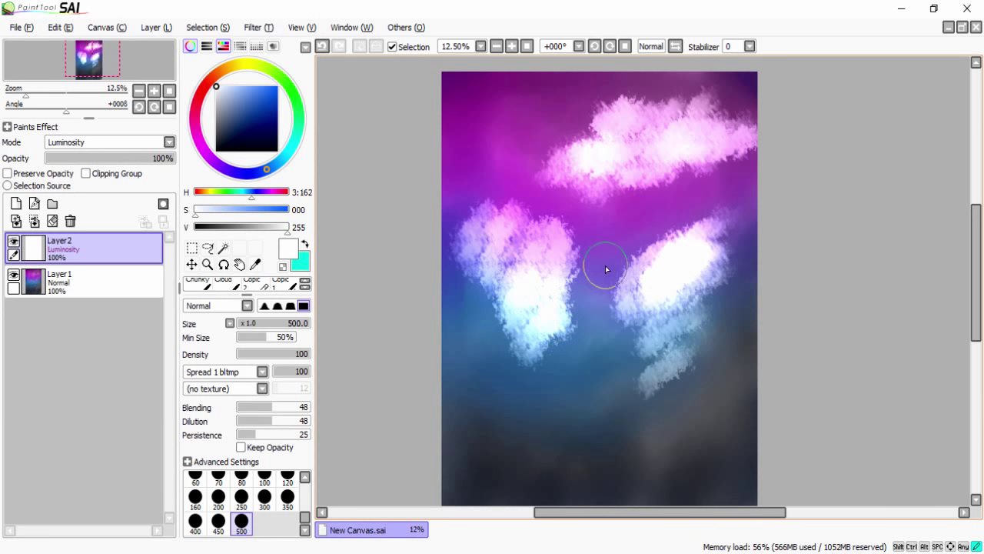
drag(599, 337, 632, 355)
key(ctrl+z)
drag(713, 236, 721, 258)
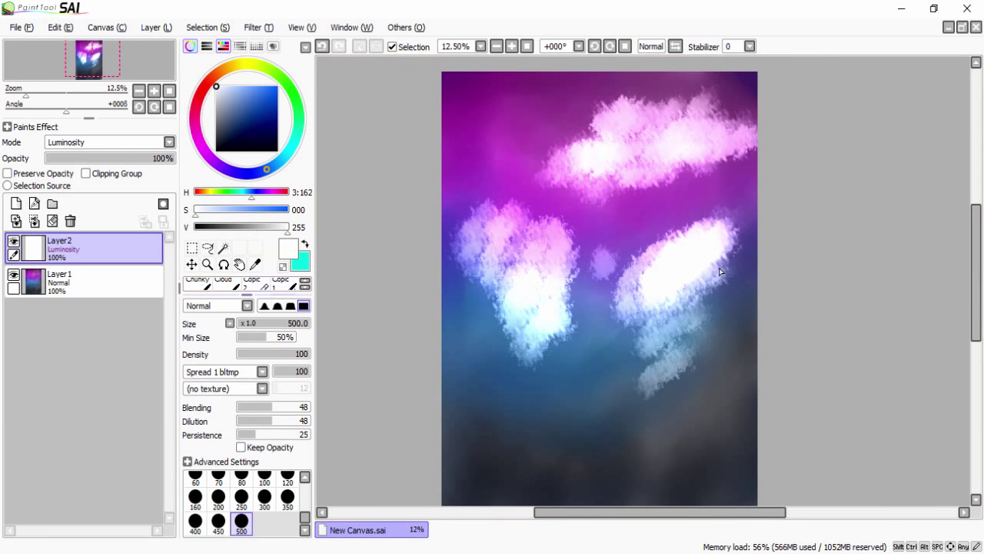
Switch to the Pen tool at size 82, undoing the test mark.
drag(247, 295, 246, 412)
drag(305, 353, 306, 306)
click(199, 290)
mouse_move(652, 237)
mouse_down()
mouse_move(651, 222)
mouse_move(652, 238)
mouse_up()
key(ctrl+z)
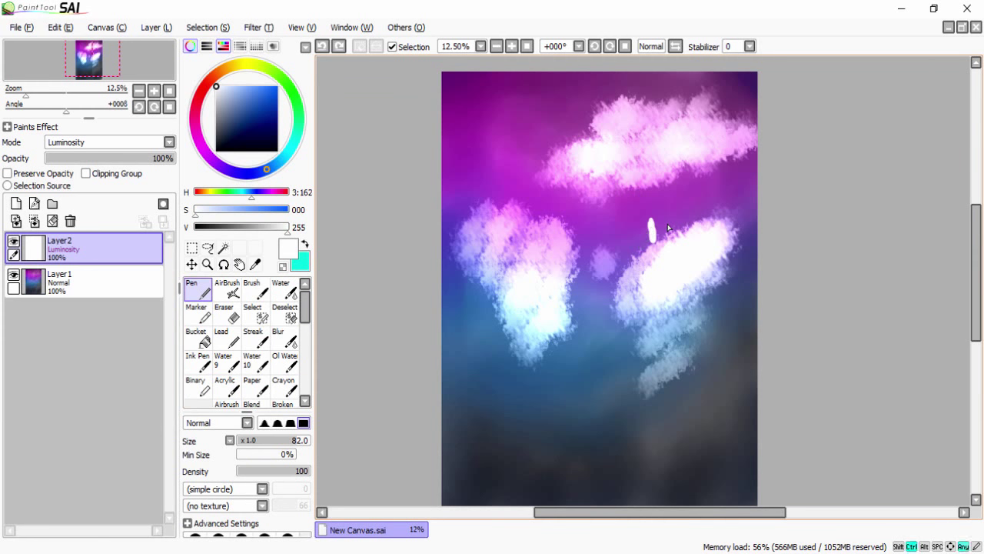
scroll(629, 313, up, 2)
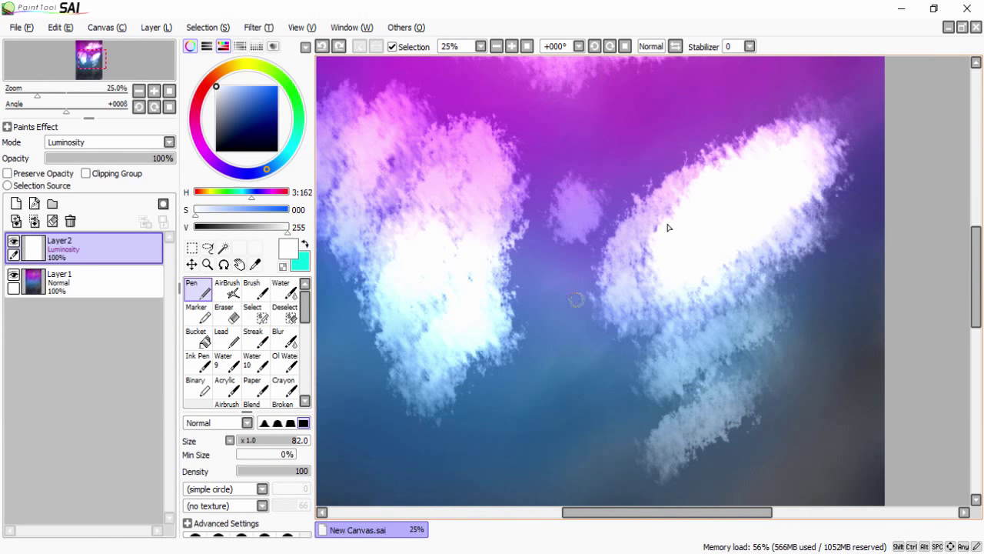
drag(571, 304, 603, 296)
mouse_move(580, 286)
mouse_down()
mouse_move(599, 304)
mouse_move(583, 324)
mouse_up()
key(ctrl+z)
key(ctrl+z)
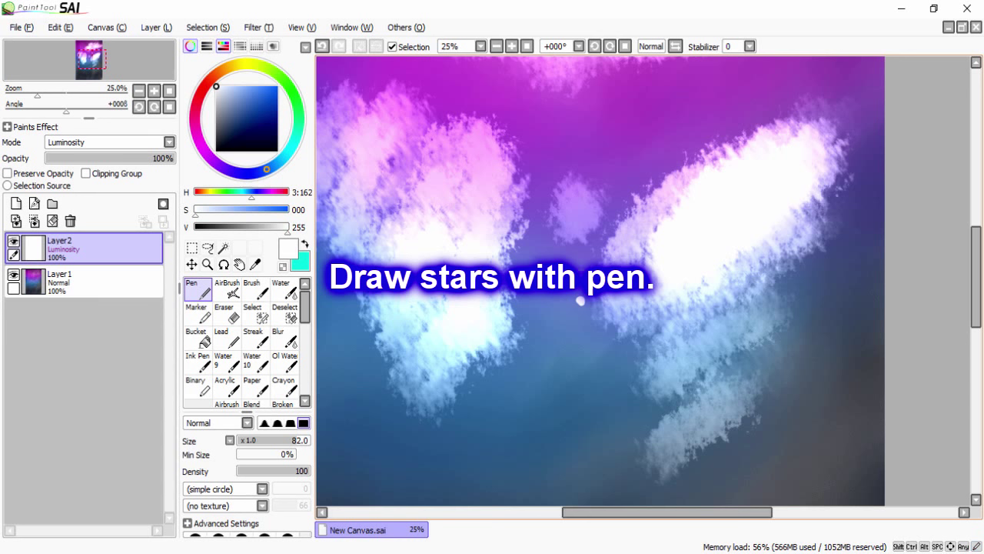
Dot small white stars around the middle-right cloud and draw a cross-shaped star beside its lower right edge.
click(636, 221)
click(665, 178)
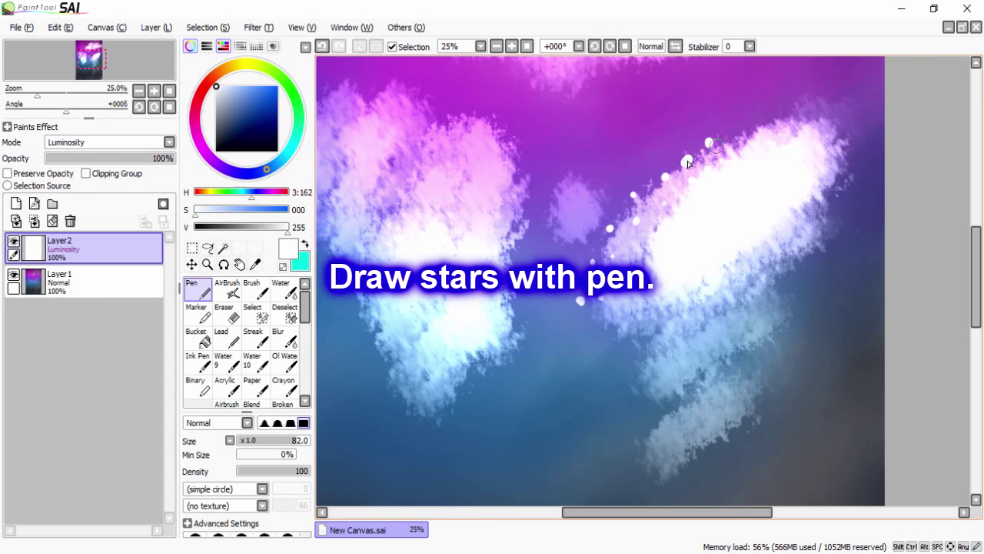
click(742, 123)
click(775, 111)
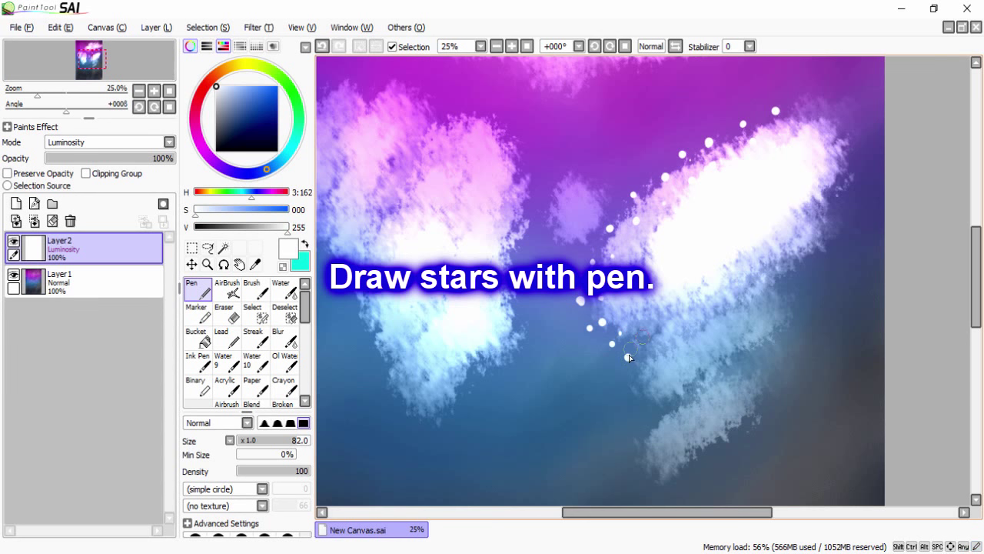
click(752, 299)
click(678, 361)
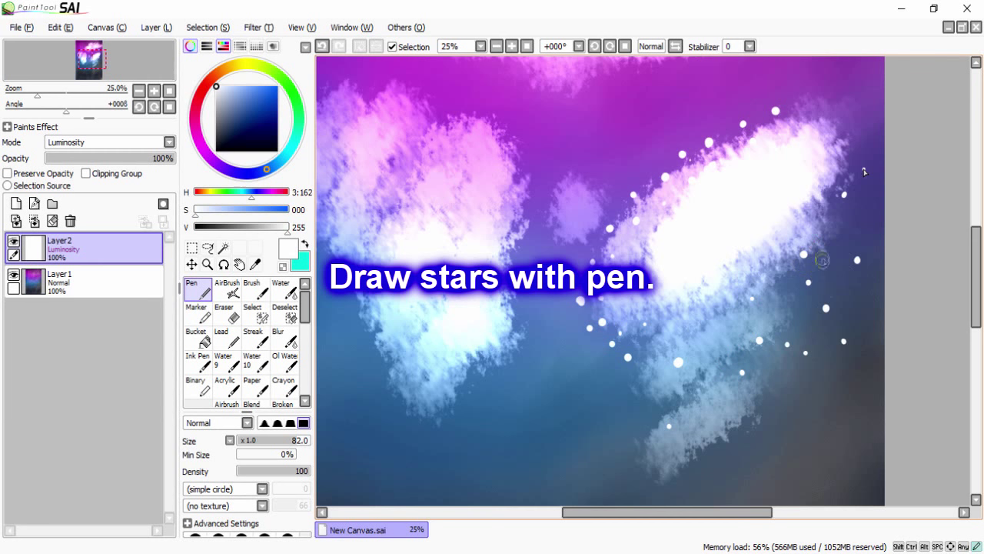
drag(822, 262, 832, 302)
drag(810, 283, 850, 269)
Dot small white stars in varied sizes around the middle-left cloud.
drag(648, 512, 592, 512)
click(473, 264)
click(457, 264)
click(462, 284)
click(464, 313)
key(ctrl+z)
key(ctrl+z)
click(479, 273)
click(507, 266)
click(484, 301)
click(503, 305)
click(523, 284)
click(518, 317)
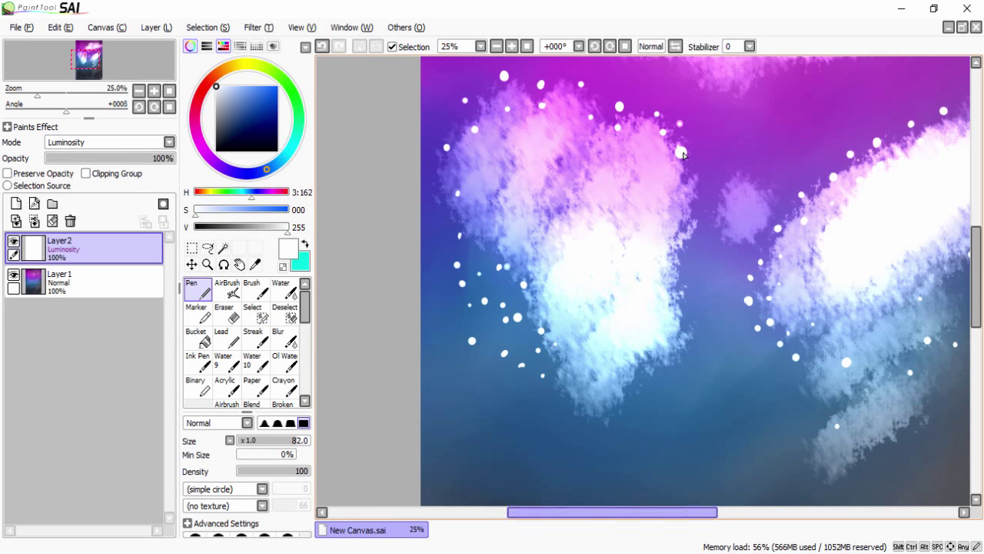
Draw a cross-shaped star and more small dots in the gap between the two middle clouds.
scroll(635, 198, right, 3)
key(ctrl+z)
key(ctrl+z)
mouse_move(642, 228)
mouse_down()
mouse_move(641, 264)
mouse_move(661, 241)
mouse_up()
key(ctrl+z)
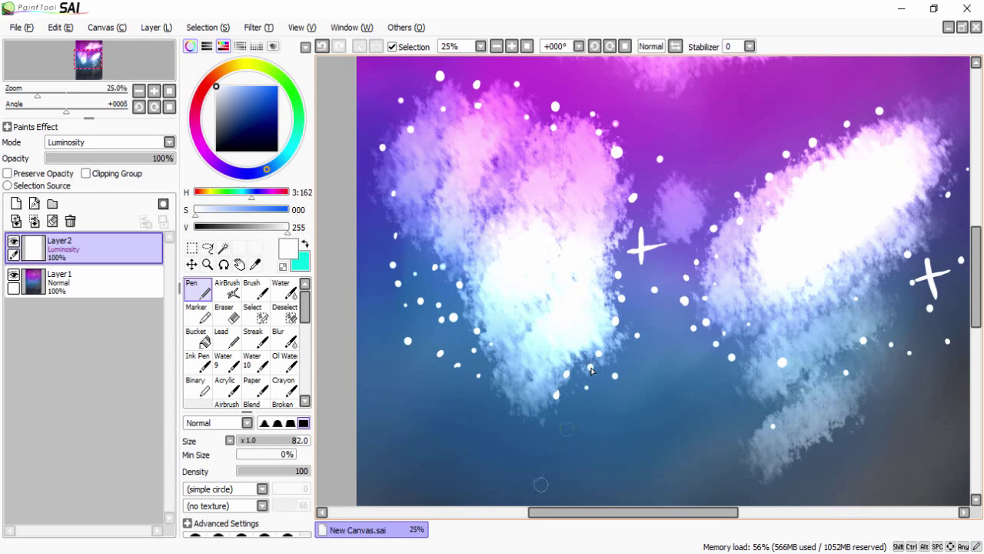
Dot small white stars along the underside of the upper cloud and beside its left end.
drag(563, 512, 587, 502)
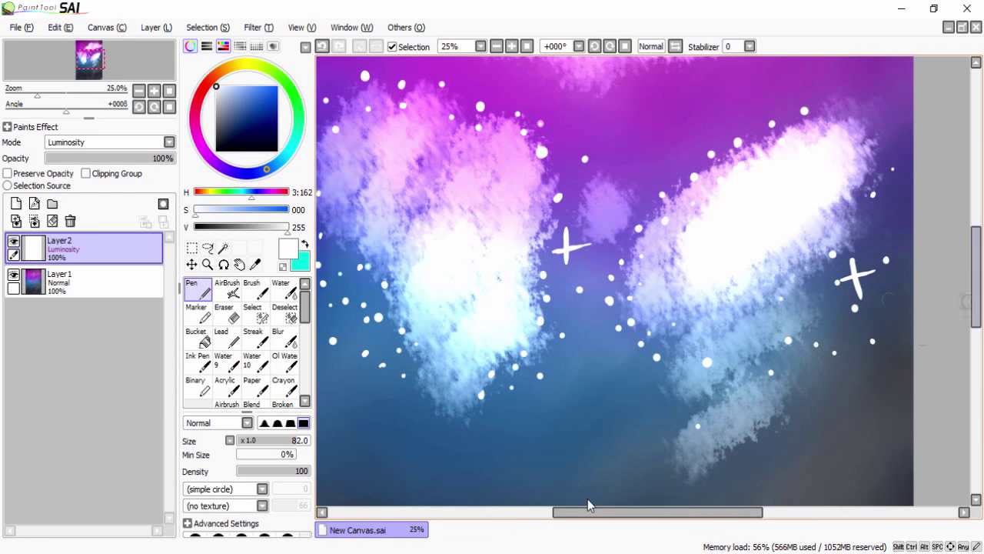
drag(977, 306, 977, 259)
click(576, 288)
click(615, 256)
key(ctrl+z)
click(650, 276)
click(788, 239)
click(815, 234)
click(840, 219)
click(775, 277)
click(798, 269)
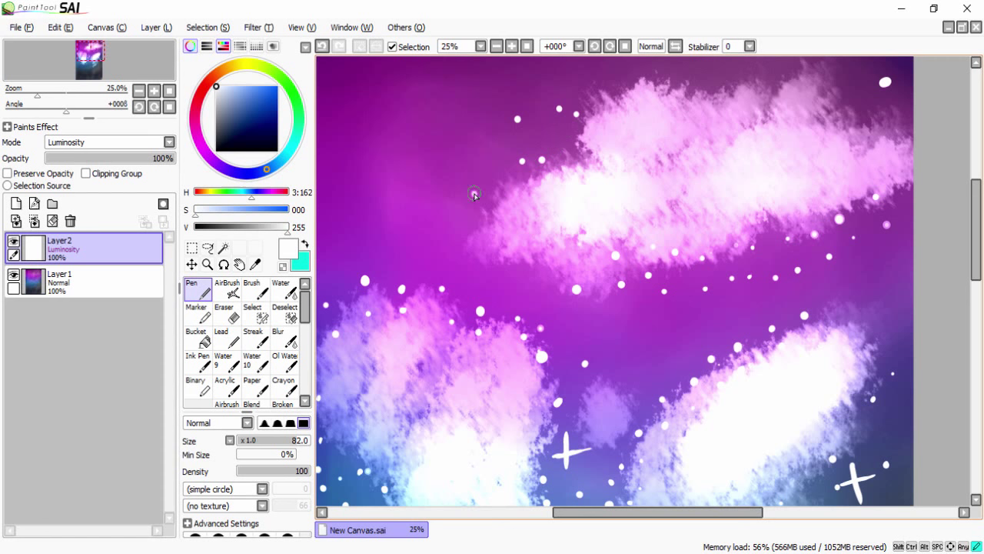
Draw a cross-shaped star in the upper-left magenta area and a filled five-pointed white star in the gap between the three clouds.
drag(683, 512, 652, 512)
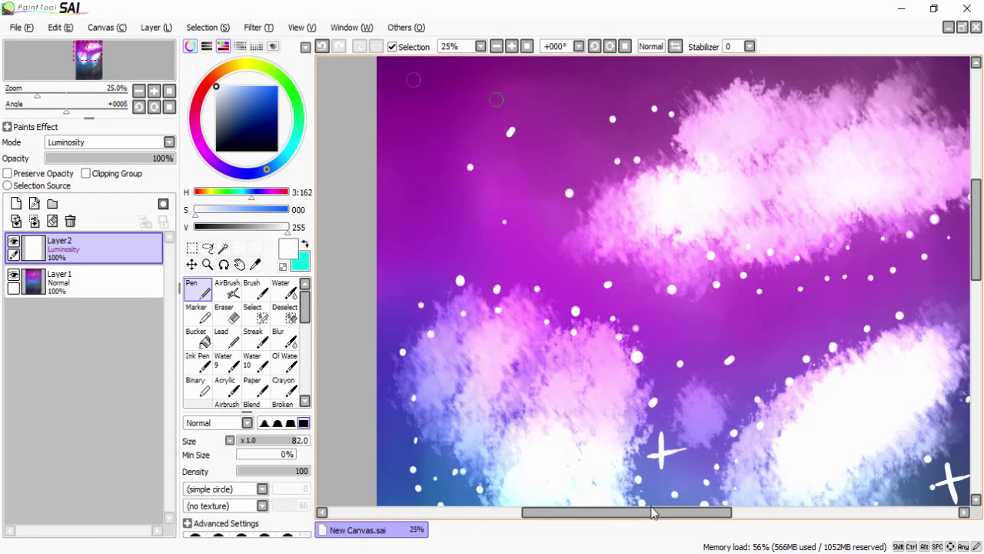
key(ctrl+z)
mouse_move(410, 184)
mouse_down()
mouse_move(417, 241)
mouse_move(428, 181)
mouse_up()
mouse_move(413, 172)
mouse_down()
mouse_move(423, 231)
mouse_move(413, 207)
mouse_up()
key(ctrl+z)
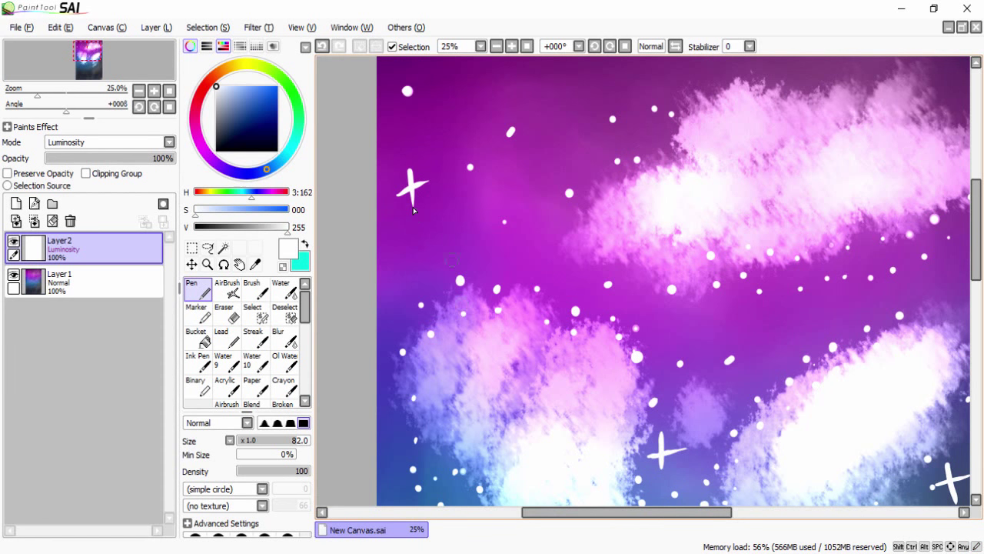
mouse_move(731, 333)
mouse_down()
mouse_move(759, 329)
mouse_move(734, 331)
mouse_up()
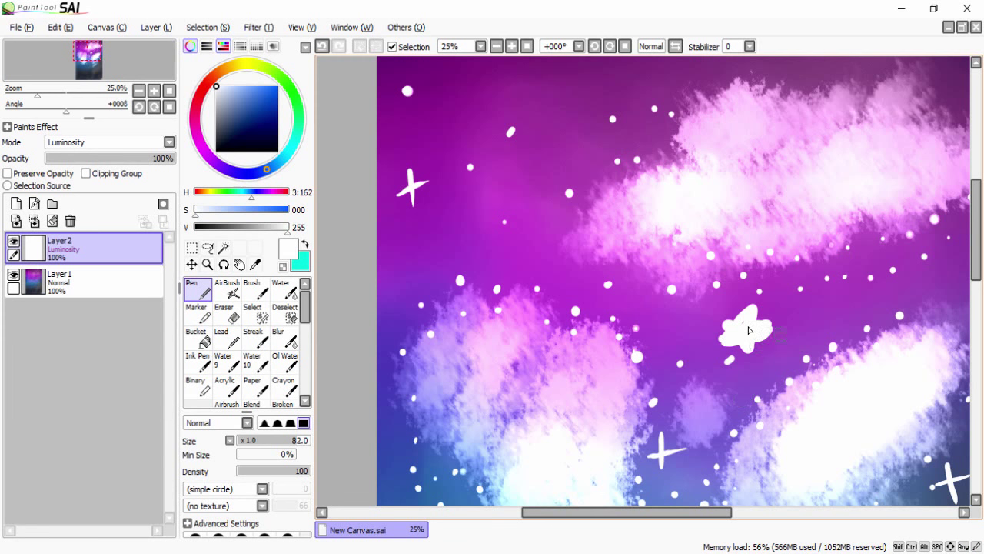
key(ctrl+z)
Scatter small white stars over the blue and dark area below the two middle clouds, out to the right edge.
drag(975, 287, 975, 376)
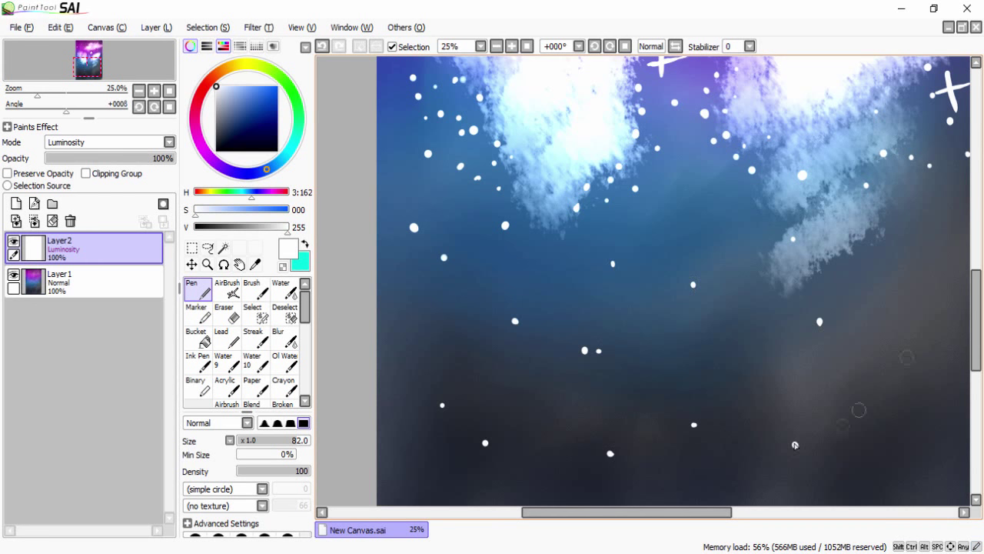
drag(562, 512, 618, 514)
click(793, 242)
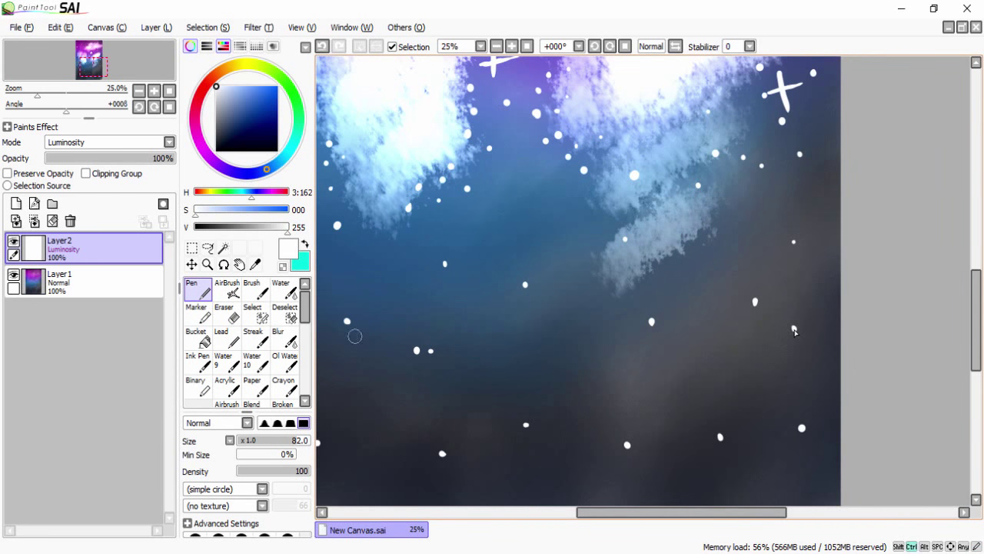
Scatter white stars in varied sizes across the dark band at the bottom of the painting.
scroll(795, 332, down, 3)
drag(796, 514, 761, 518)
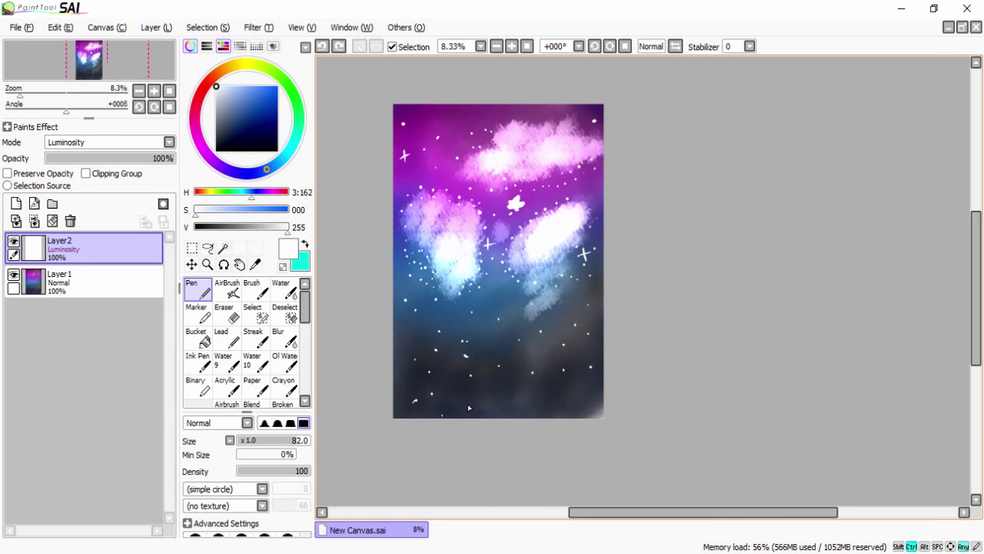
scroll(467, 403, up, 3)
click(694, 346)
click(746, 376)
click(743, 331)
click(793, 329)
click(792, 387)
drag(631, 512, 597, 513)
click(673, 325)
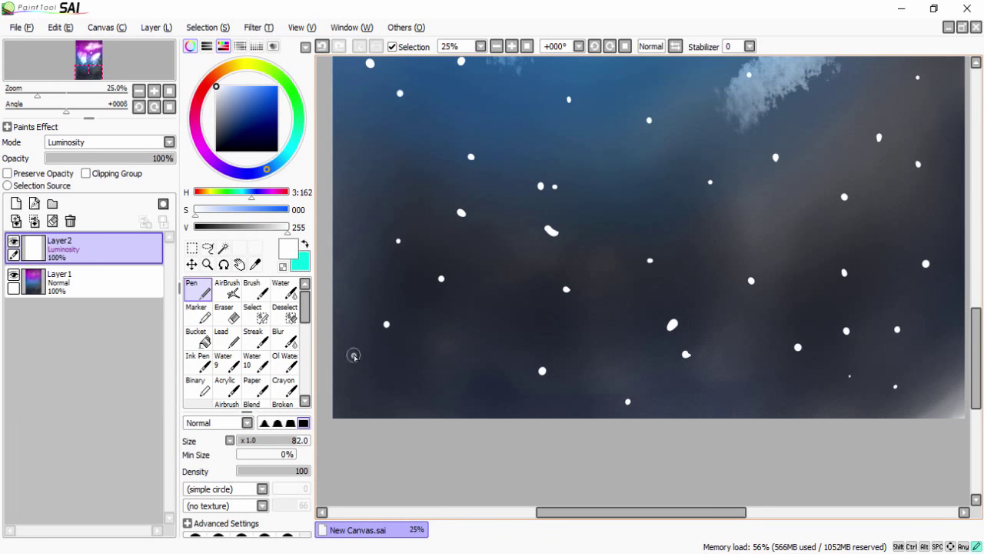
Switch to the Speckle brush at size 500 with a light pink colour.
scroll(411, 387, down, 2)
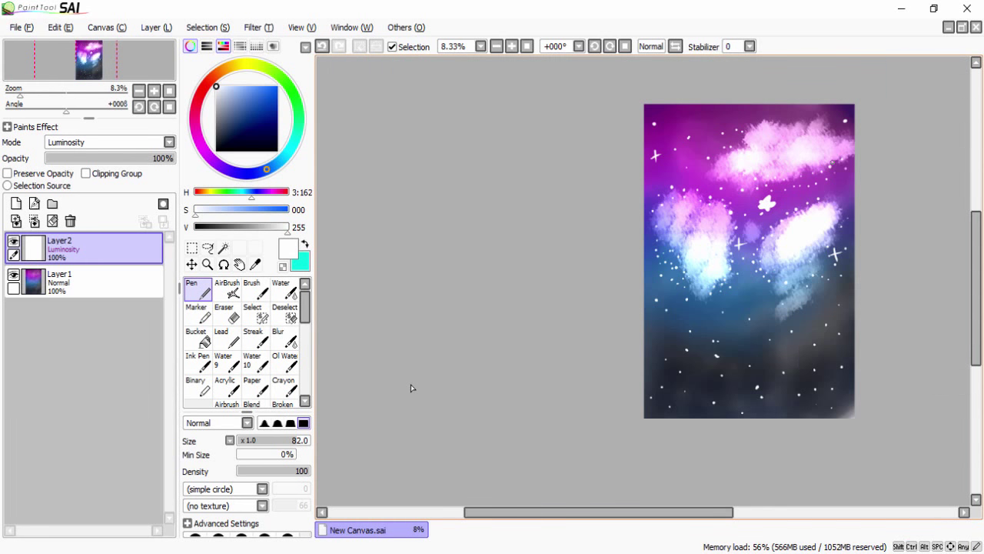
scroll(412, 386, up, 2)
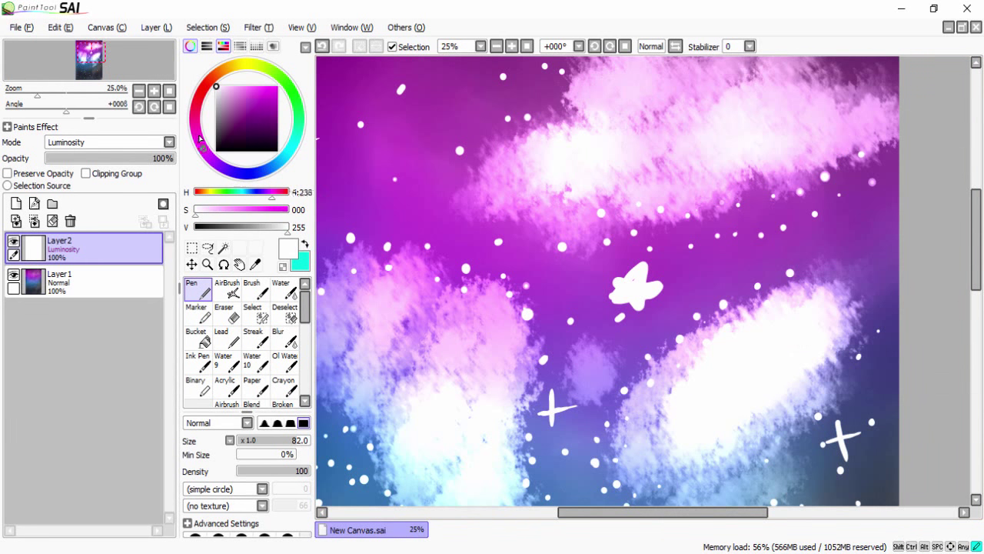
click(228, 290)
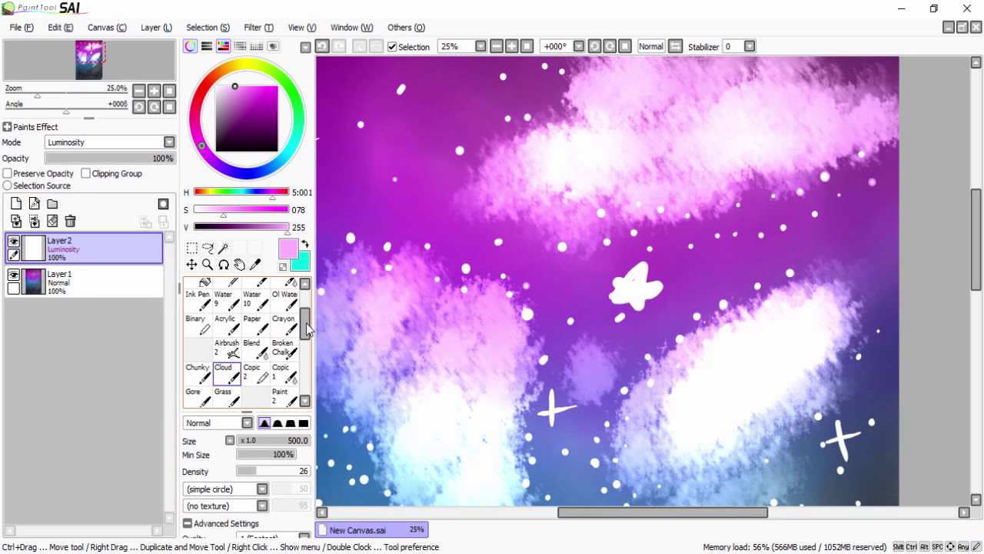
drag(307, 323, 302, 371)
click(257, 319)
mouse_move(675, 354)
mouse_down()
mouse_move(674, 424)
mouse_move(708, 445)
mouse_up()
key(ctrl+z)
mouse_move(701, 340)
mouse_down()
mouse_move(656, 447)
mouse_move(736, 319)
mouse_move(831, 325)
mouse_move(715, 377)
mouse_up()
key(ctrl+z)
key(ctrl+z)
key(ctrl+z)
key(ctrl+z)
key(ctrl+z)
key(ctrl+z)
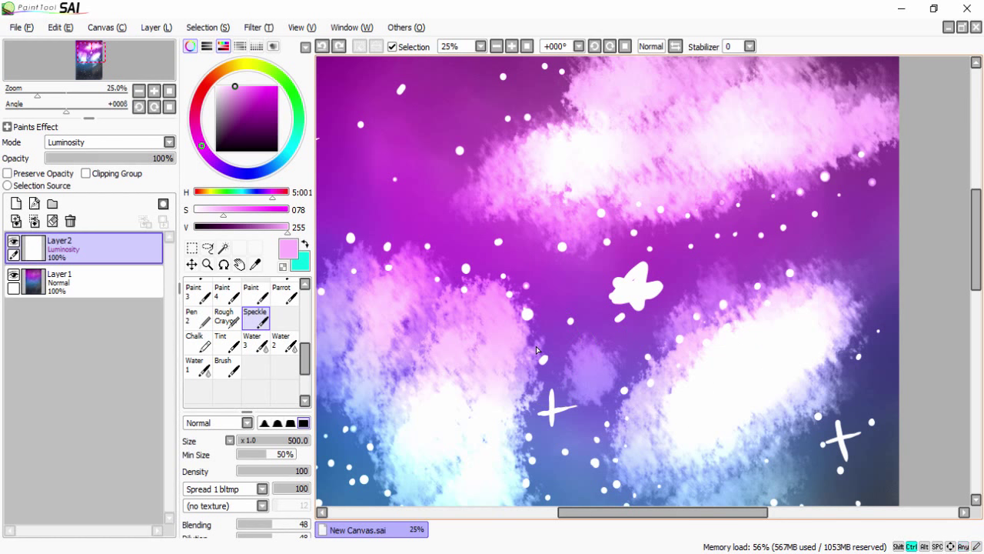
Set a stronger pink (saturation 150) and speckle a tint along the upper edge of the middle-right cloud.
mouse_move(202, 93)
mouse_down()
mouse_move(196, 112)
mouse_move(251, 99)
mouse_move(252, 85)
mouse_up()
mouse_move(690, 323)
mouse_down()
mouse_move(798, 269)
mouse_move(864, 343)
mouse_move(770, 291)
mouse_up()
key(ctrl+z)
key(ctrl+z)
key(ctrl+z)
key(ctrl+z)
key(ctrl+z)
key(ctrl+z)
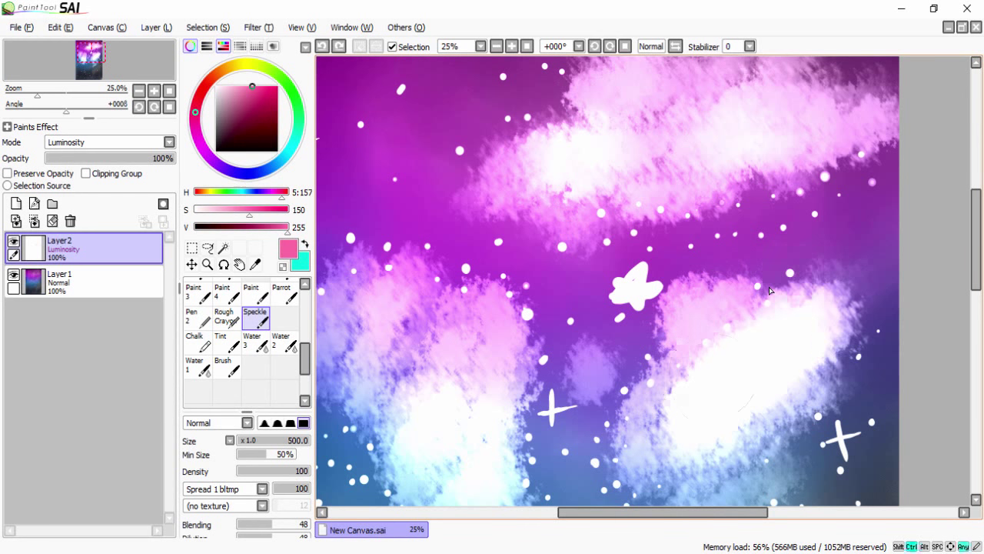
drag(723, 345, 838, 308)
drag(668, 372, 807, 314)
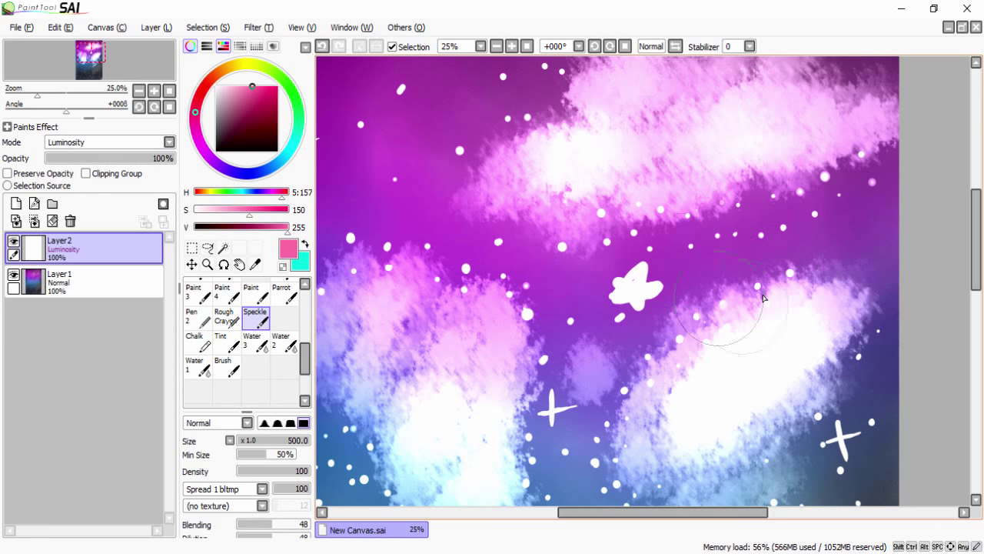
Speckle the same pink over the bright core and underside of the upper cloud.
mouse_move(555, 183)
mouse_down()
mouse_move(484, 200)
mouse_move(638, 214)
mouse_up()
mouse_move(744, 201)
mouse_down()
mouse_move(814, 155)
mouse_move(839, 181)
mouse_up()
drag(672, 206, 679, 221)
Set a deep blue (saturation 207, value 207) and speckle a tint around the lower parts of both middle clouds.
drag(975, 240, 976, 289)
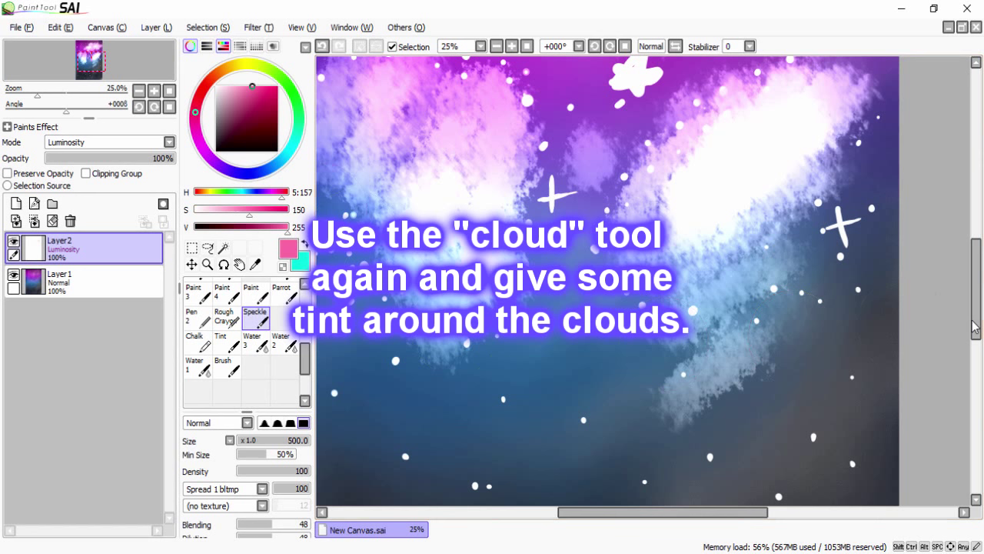
click(272, 166)
mouse_move(405, 265)
mouse_down()
mouse_move(430, 323)
mouse_move(372, 209)
mouse_up()
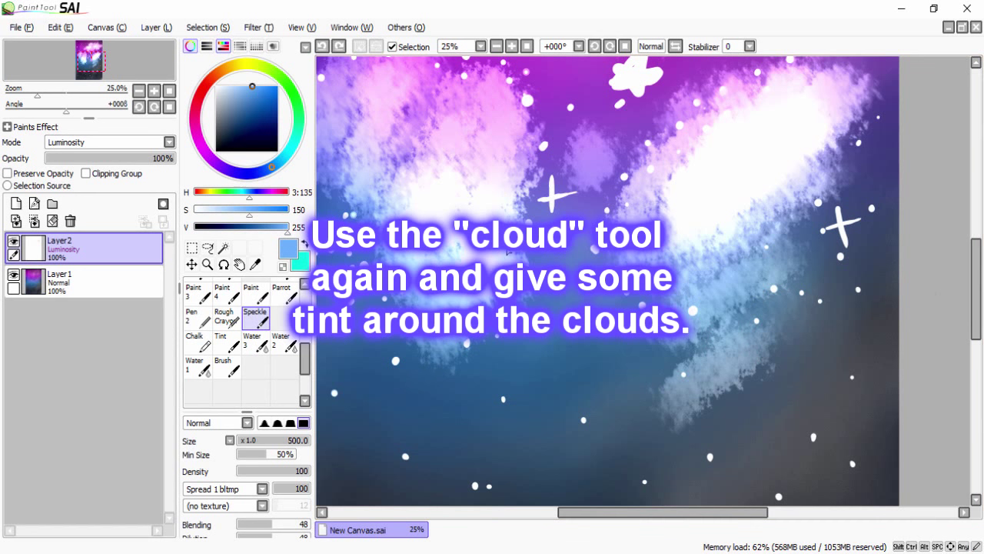
click(266, 98)
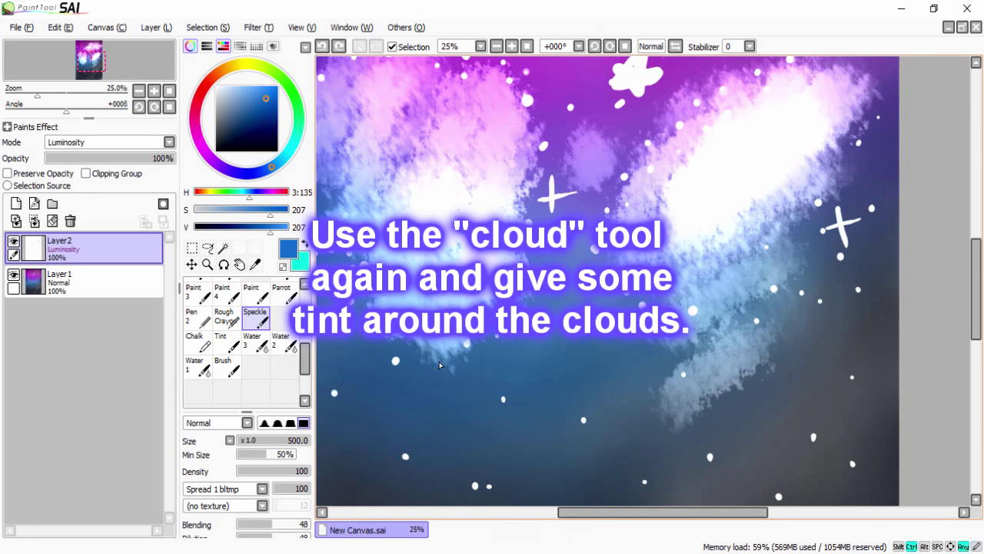
mouse_move(367, 204)
mouse_down()
mouse_move(369, 187)
mouse_move(458, 179)
mouse_up()
mouse_move(654, 346)
mouse_down()
mouse_move(725, 400)
mouse_move(860, 142)
mouse_up()
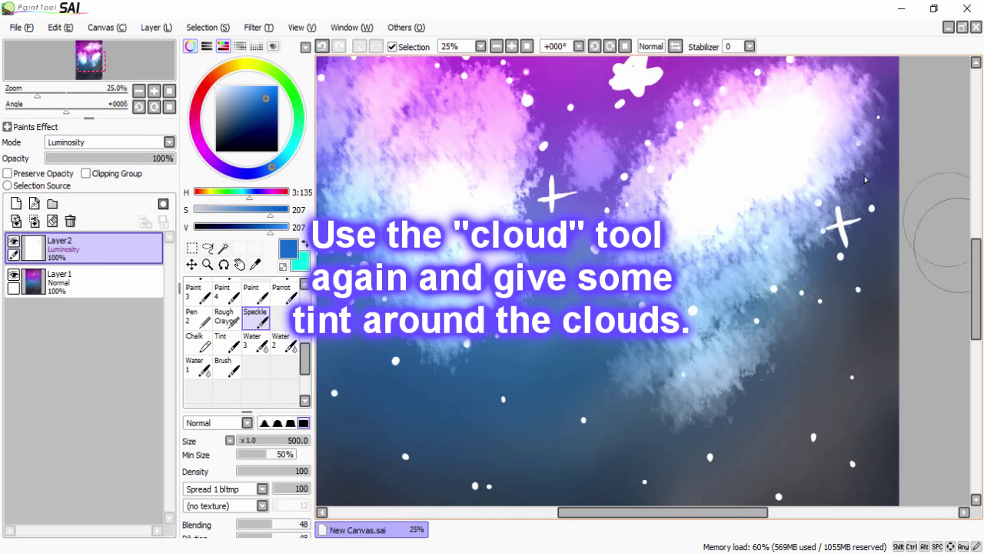
Set a crimson pink (saturation 207, value 207) and speckle the upper cloud outward along its left and top edges.
drag(976, 278, 976, 212)
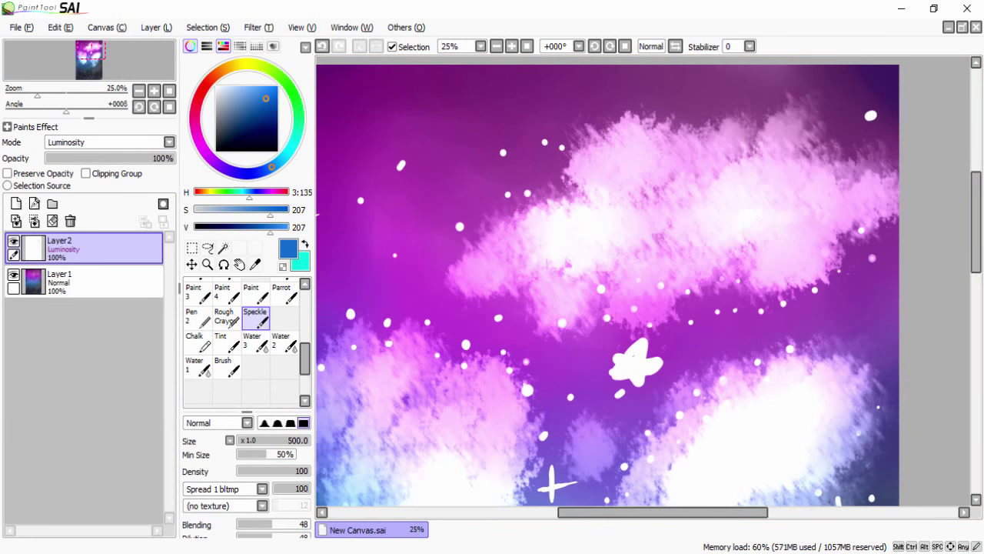
drag(198, 131, 195, 112)
mouse_move(471, 254)
mouse_down()
mouse_move(580, 115)
mouse_move(696, 150)
mouse_up()
drag(634, 119, 800, 127)
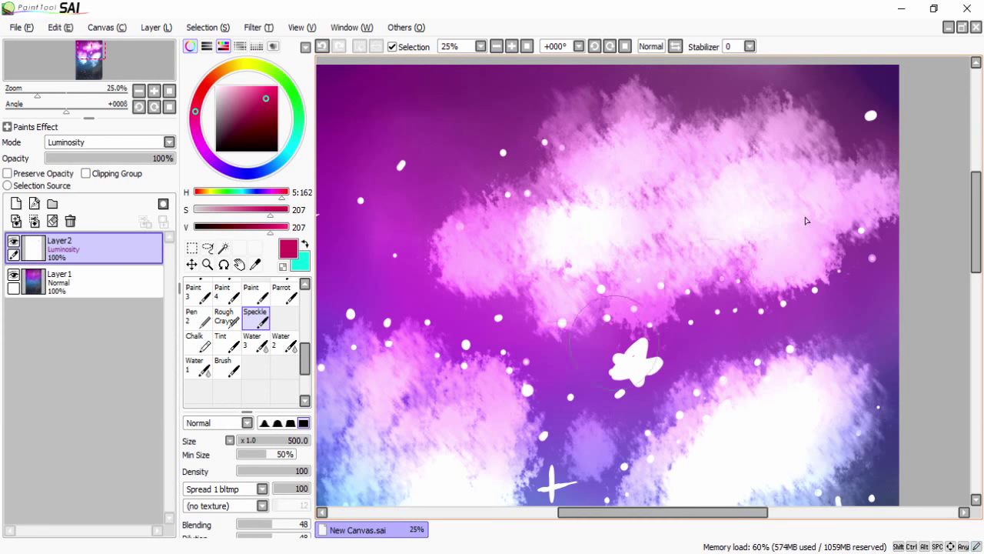
drag(427, 303, 382, 314)
key(ctrl+z)
Add a new layer, place it between the Luminosity layer and the background layer, and set the colour to black.
scroll(509, 378, up, 1)
scroll(507, 379, down, 5)
scroll(508, 380, up, 5)
drag(975, 225, 967, 328)
scroll(892, 303, down, 4)
mouse_move(486, 513)
mouse_down()
mouse_move(512, 520)
mouse_move(562, 514)
mouse_up()
click(16, 204)
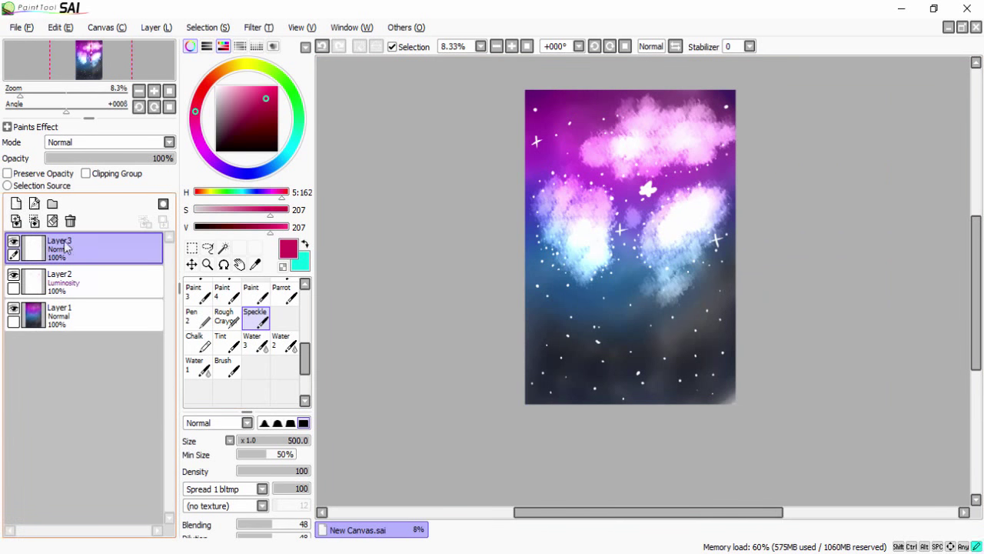
drag(77, 249, 88, 298)
click(216, 151)
drag(586, 226, 625, 258)
key(ctrl+z)
scroll(562, 294, up, 2)
scroll(604, 229, down, 1)
mouse_move(550, 335)
mouse_down()
mouse_move(561, 318)
mouse_move(604, 327)
mouse_move(634, 265)
mouse_move(638, 296)
mouse_move(640, 258)
mouse_up()
drag(575, 302, 590, 329)
drag(672, 231, 651, 246)
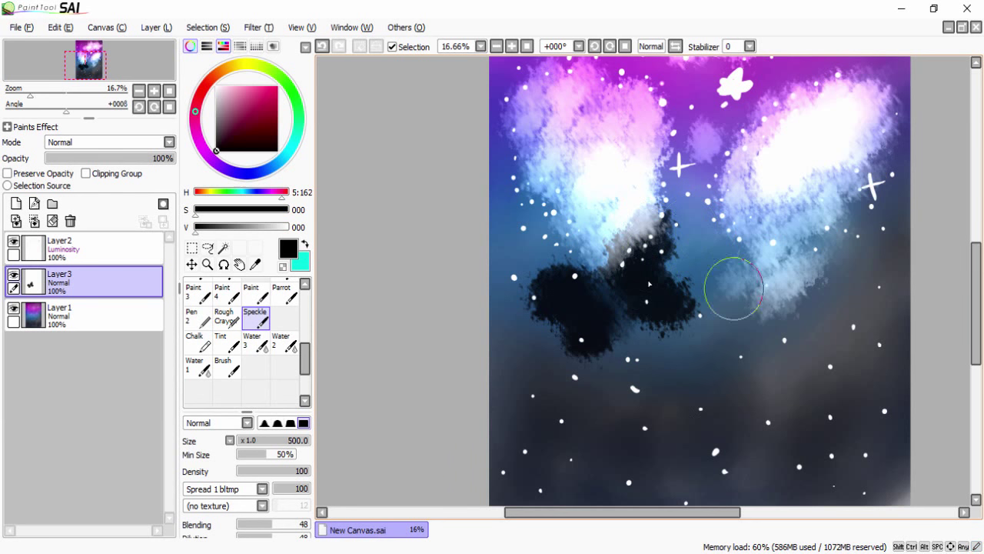
scroll(561, 154, up, 3)
mouse_move(530, 100)
mouse_down()
mouse_move(558, 132)
mouse_move(569, 115)
mouse_move(631, 154)
mouse_up()
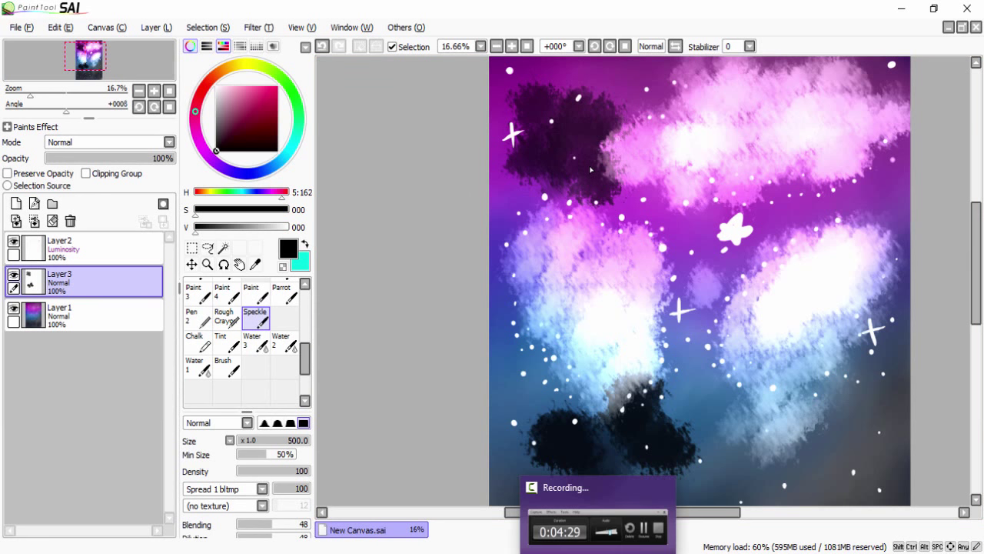
key(ctrl+z)
key(ctrl+z)
key(ctrl+z)
key(ctrl+z)
key(ctrl+z)
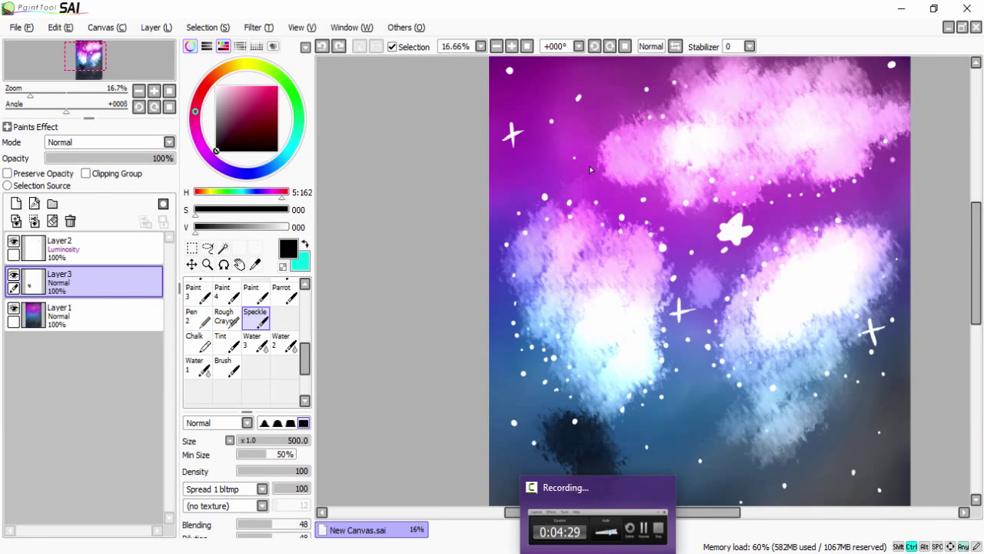
Paint a small black butterfly silhouette over the upper part of the middle-left cloud with the Pen at size 82.
scroll(228, 319, up, 5)
click(198, 290)
mouse_move(630, 217)
mouse_down()
mouse_move(676, 218)
mouse_move(668, 205)
mouse_up()
key(ctrl+z)
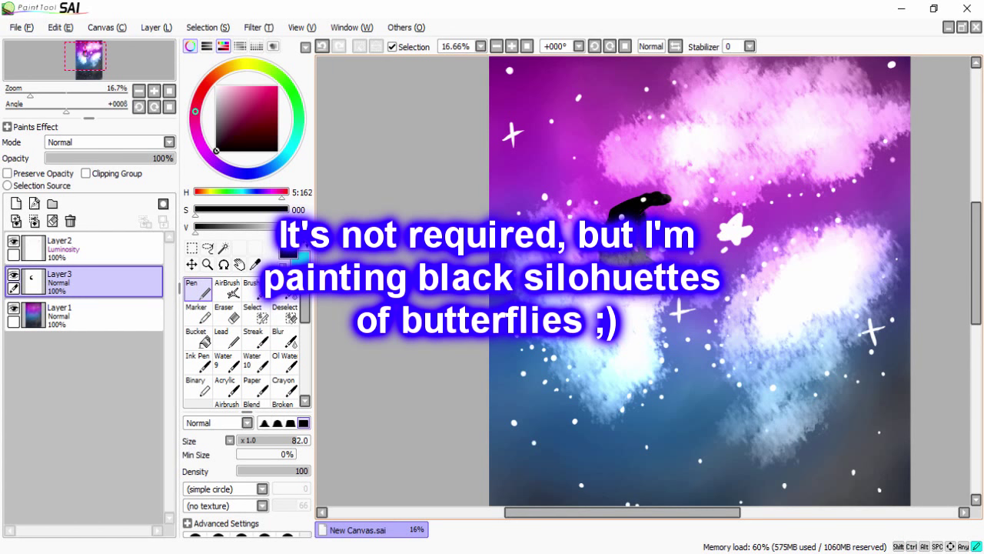
key(ctrl+z)
key(ctrl+z)
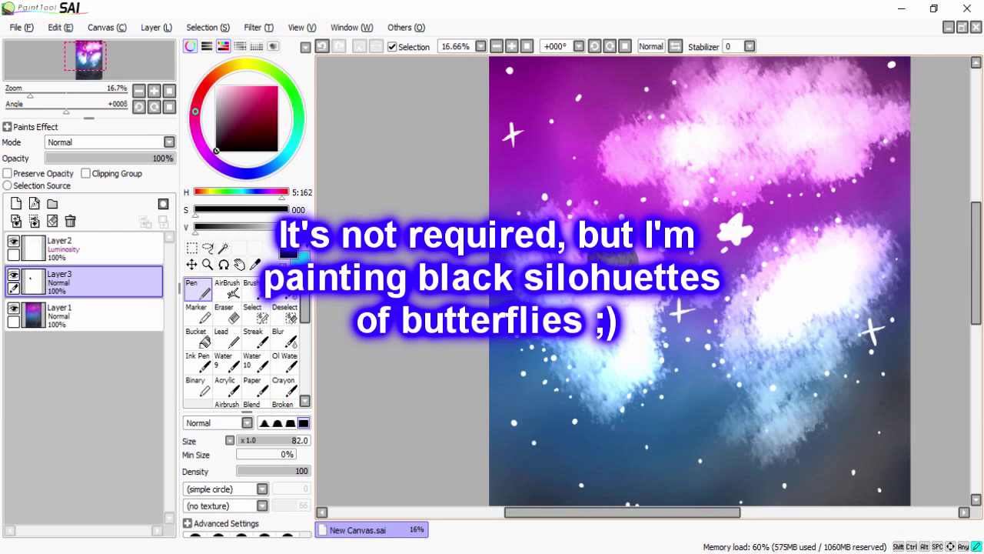
drag(650, 234, 640, 252)
Select the butterfly with a rectangular marquee and paste a copy of it onto its own layer.
click(193, 248)
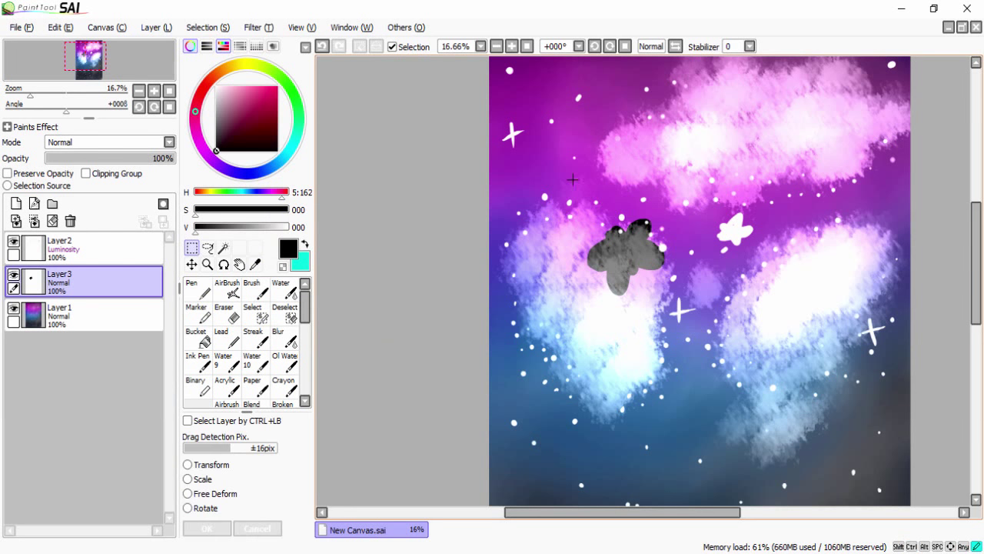
drag(574, 179, 675, 316)
key(ctrl+c)
key(ctrl+v)
key(ctrl+z)
key(ctrl+v)
Enlarge the pasted butterfly and place it in the blue area below and between the two middle clouds.
click(194, 268)
drag(613, 253, 744, 174)
key(ctrl+t)
drag(797, 139, 683, 450)
key(Return)
key(ctrl+d)
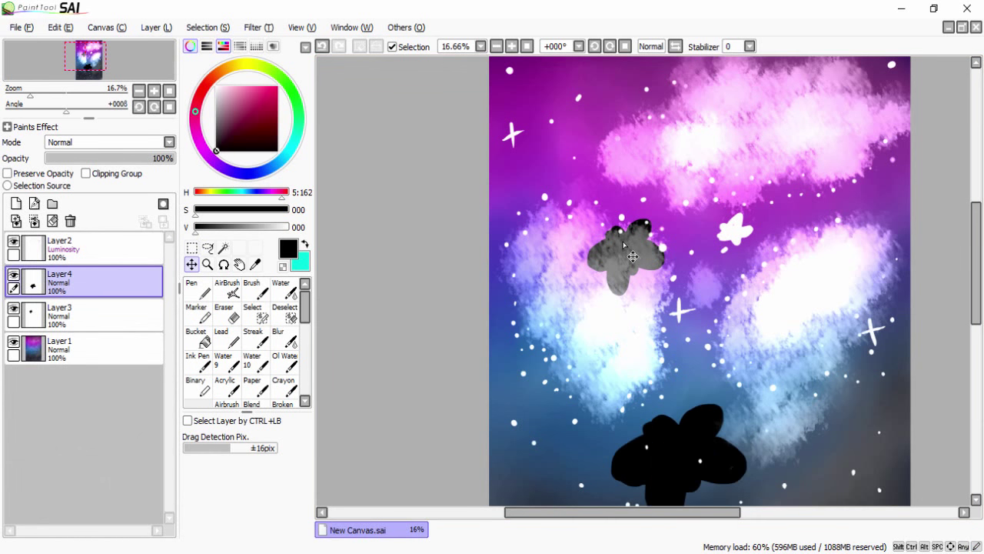
Paste two more butterflies, one above the middle-right cloud and a smaller, tilted one on the upper cloud.
key(ctrl+v)
drag(613, 260, 829, 215)
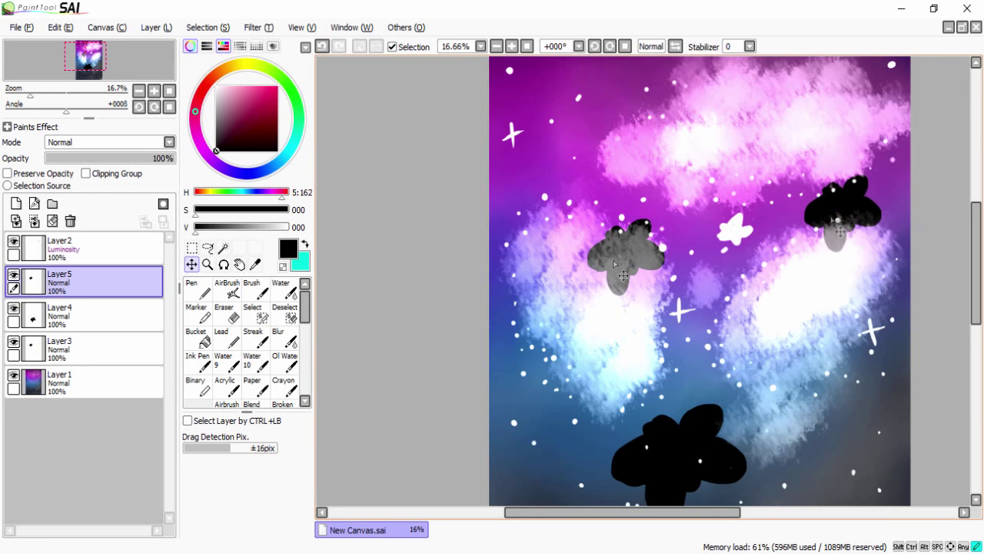
key(ctrl+v)
drag(623, 253, 973, 128)
key(ctrl+t)
drag(757, 123, 769, 147)
drag(755, 223, 734, 189)
drag(711, 157, 781, 124)
key(Return)
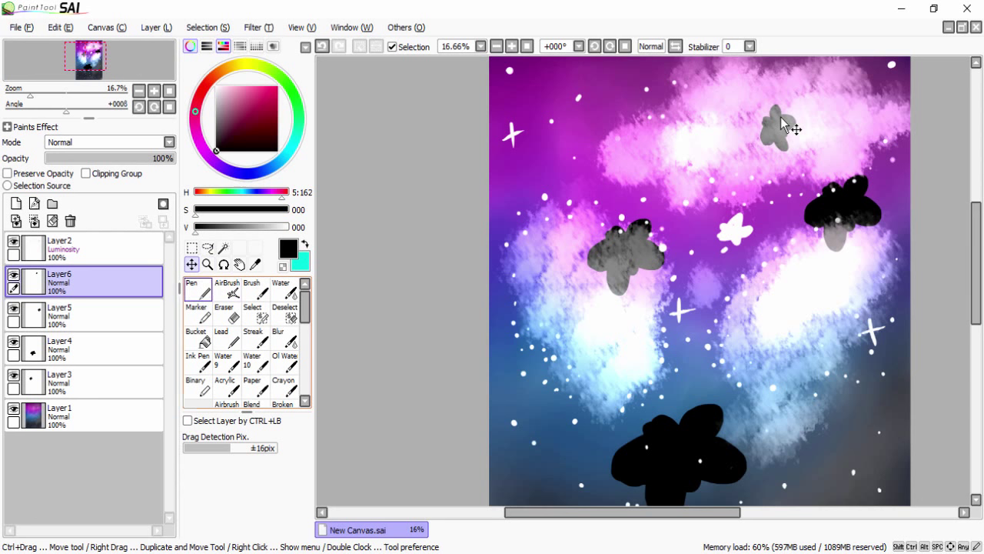
Switch to the Pen with white and make Layer1 the active layer.
click(197, 289)
drag(228, 101, 125, 7)
click(80, 419)
drag(975, 305, 974, 359)
drag(523, 359, 525, 430)
drag(511, 395, 552, 380)
drag(548, 412, 574, 425)
key(ctrl+z)
key(ctrl+z)
key(ctrl+z)
drag(523, 357, 523, 429)
drag(513, 394, 560, 385)
mouse_move(527, 399)
mouse_down()
mouse_move(571, 394)
mouse_move(598, 432)
mouse_up()
key(ctrl+z)
drag(571, 395, 600, 432)
key(ctrl+z)
key(ctrl+z)
key(ctrl+z)
key(ctrl+z)
Handwrite the artist's signature in white in the lower-left part of the dark band.
drag(526, 374, 519, 428)
drag(522, 401, 553, 387)
mouse_move(535, 404)
mouse_down()
mouse_move(568, 396)
mouse_move(581, 425)
mouse_up()
drag(606, 394, 615, 431)
drag(619, 374, 619, 436)
drag(621, 409, 670, 432)
drag(668, 392, 686, 415)
mouse_move(694, 393)
mouse_down()
mouse_move(717, 435)
mouse_move(706, 437)
mouse_up()
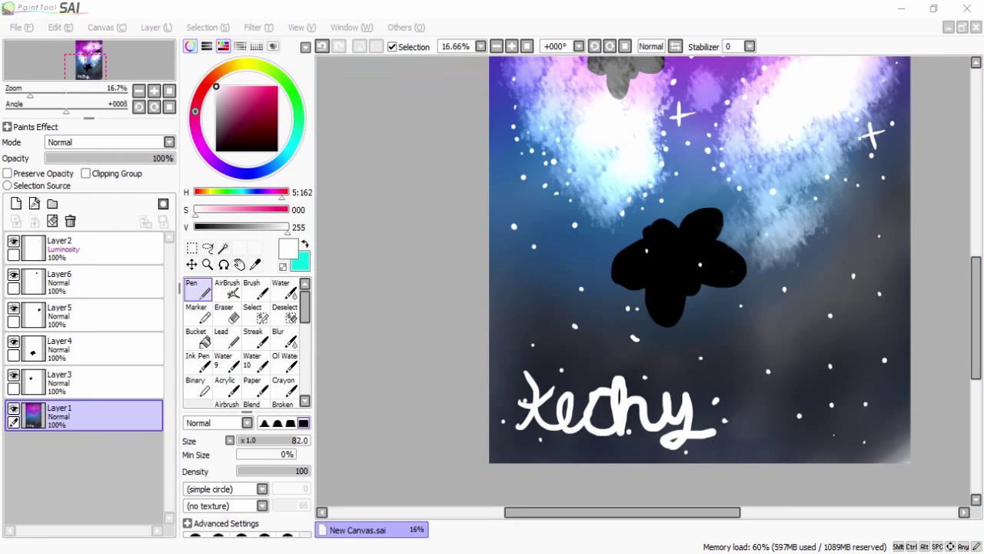